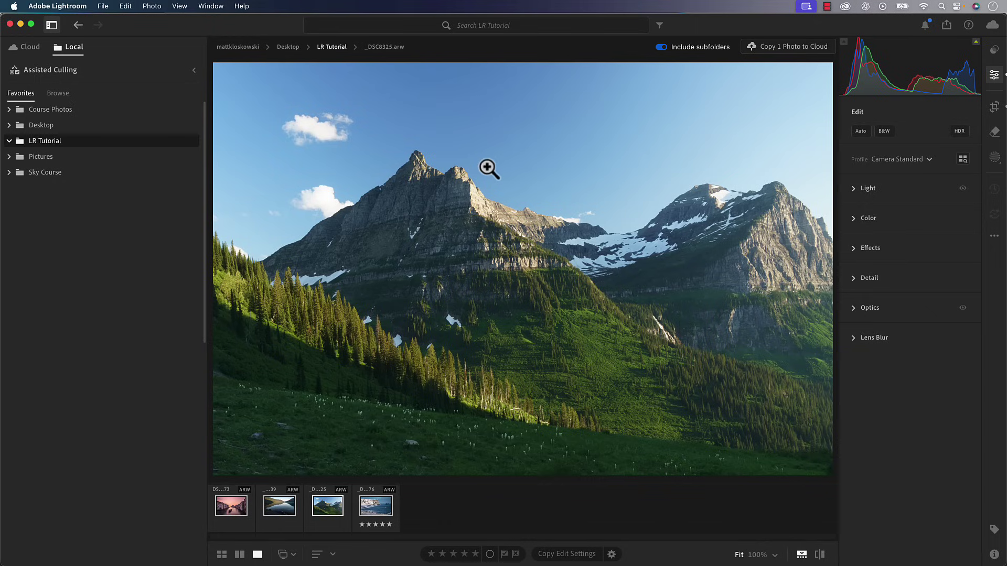
Sample the sky's light blue as a Point Color target
left_click(865, 222)
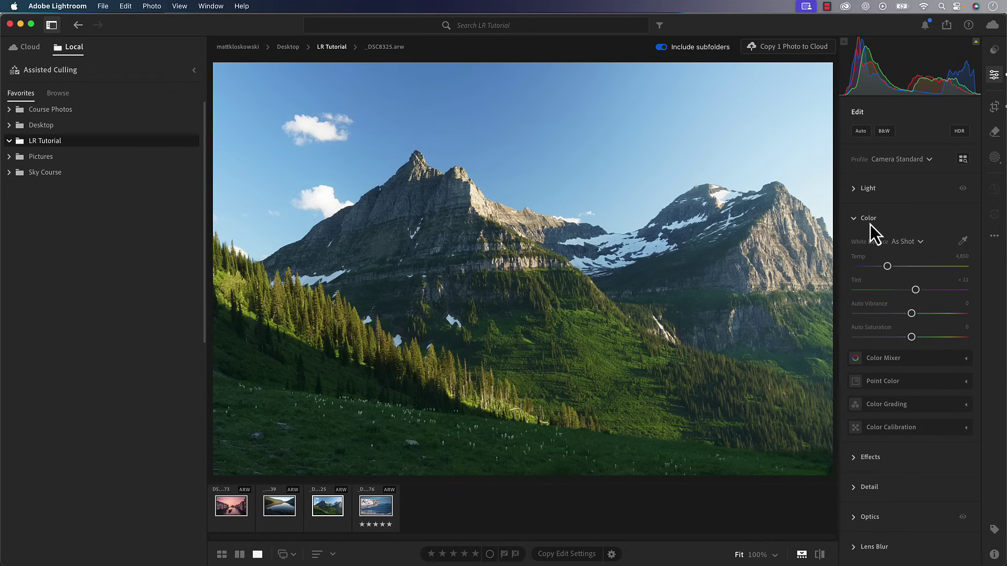
left_click(964, 382)
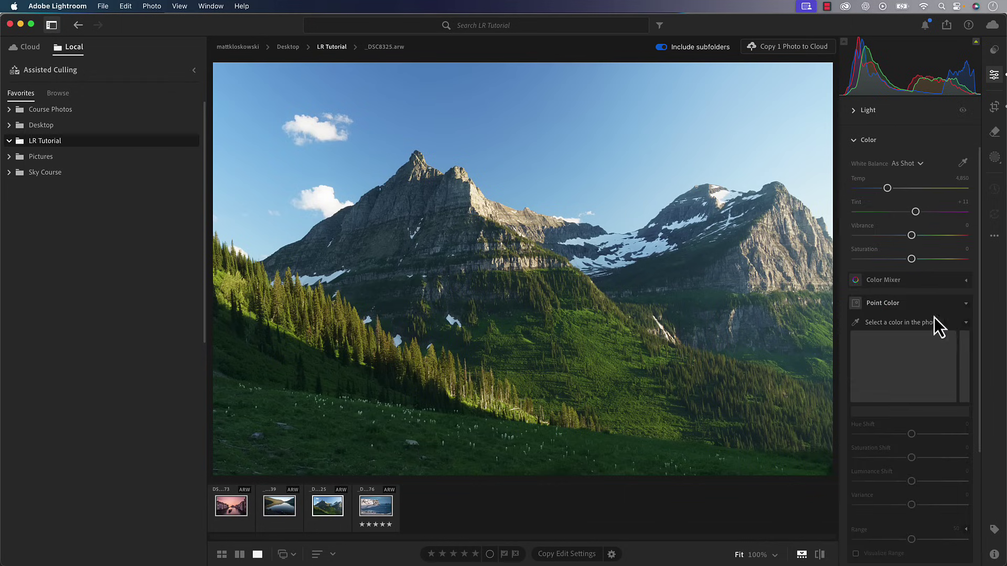
left_click(857, 326)
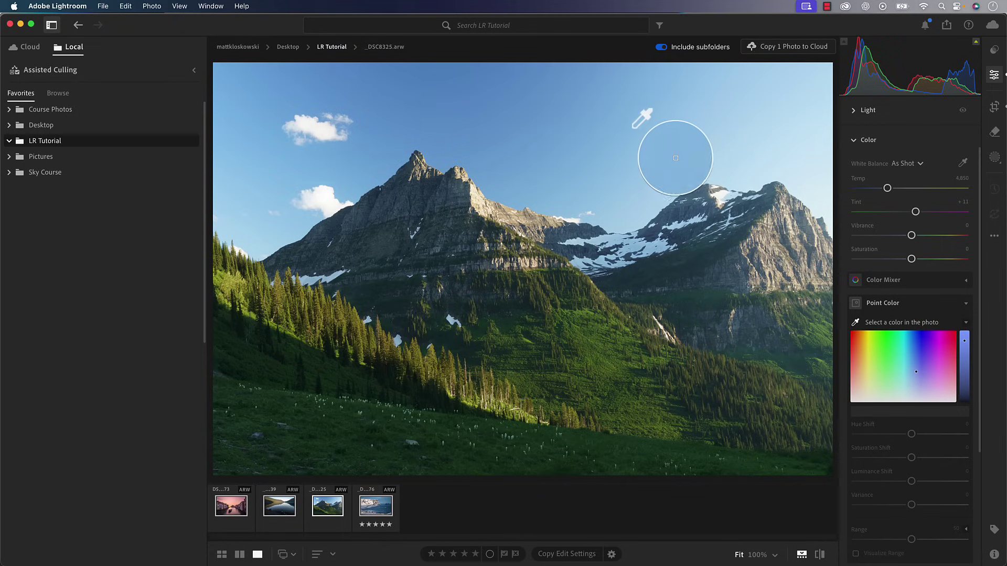
left_click(656, 128)
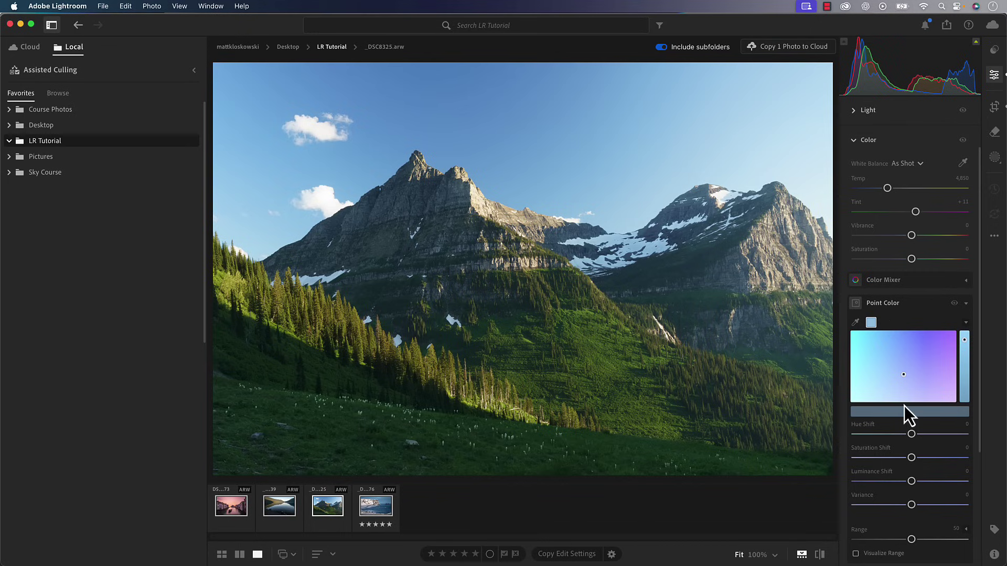
Try Variance values from -100 to -10 on the sampled colour, then reset Variance to 0
scroll(904, 406, "down", 5)
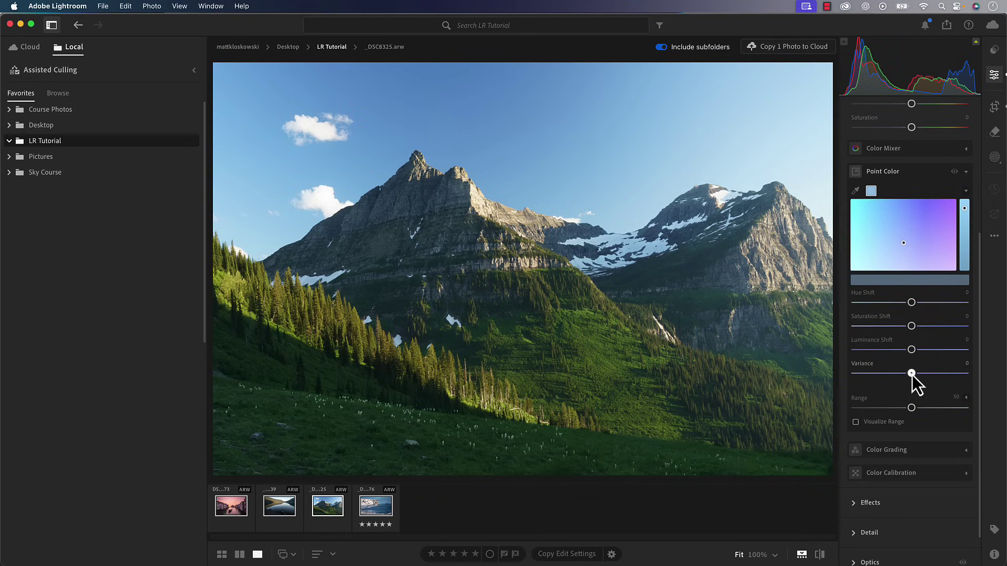
mouse_move(911, 374)
left_mouse_down()
mouse_move(816, 379)
mouse_move(999, 373)
mouse_move(914, 374)
left_mouse_up()
left_click_drag(911, 372, 873, 373)
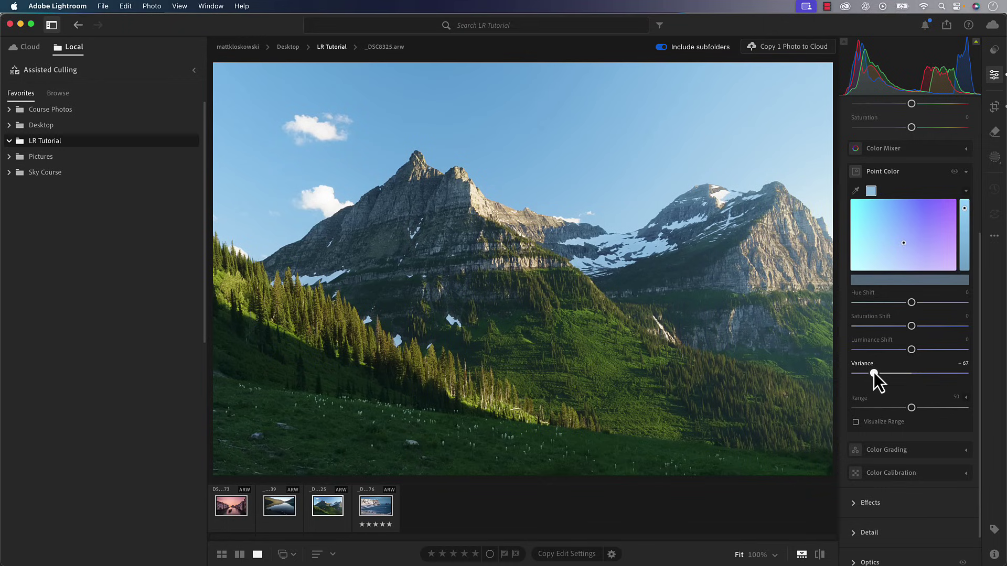
left_click_drag(874, 373, 906, 373)
double_click(905, 373)
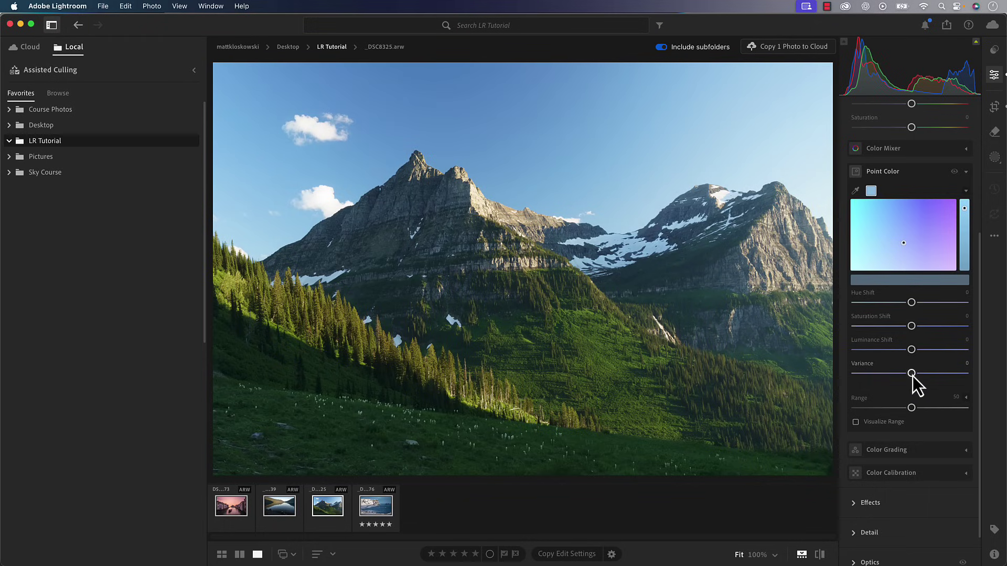
Add a Sky mask, sample the sky's blue as its Point Color, and set Variance to -82
left_click(994, 157)
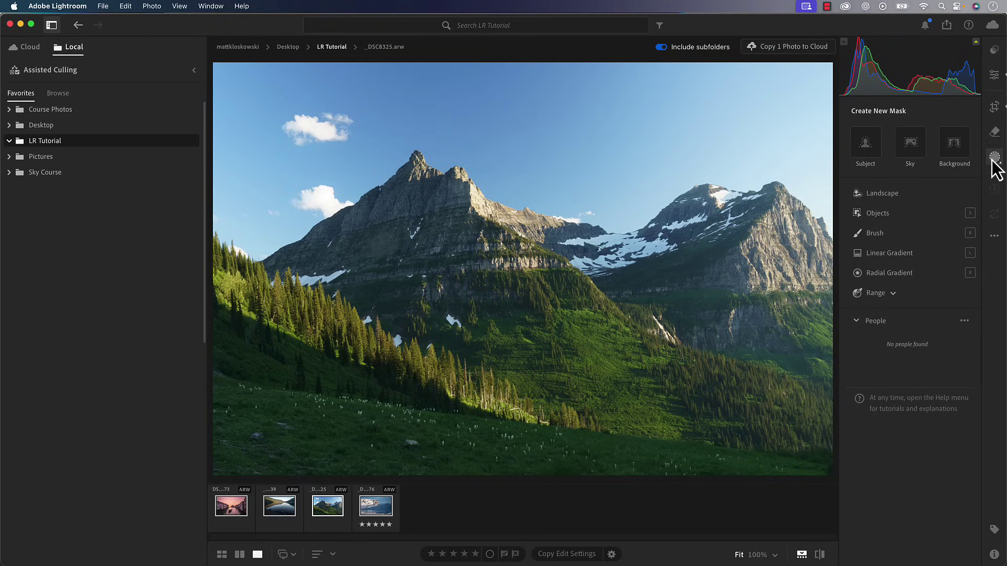
left_click(904, 139)
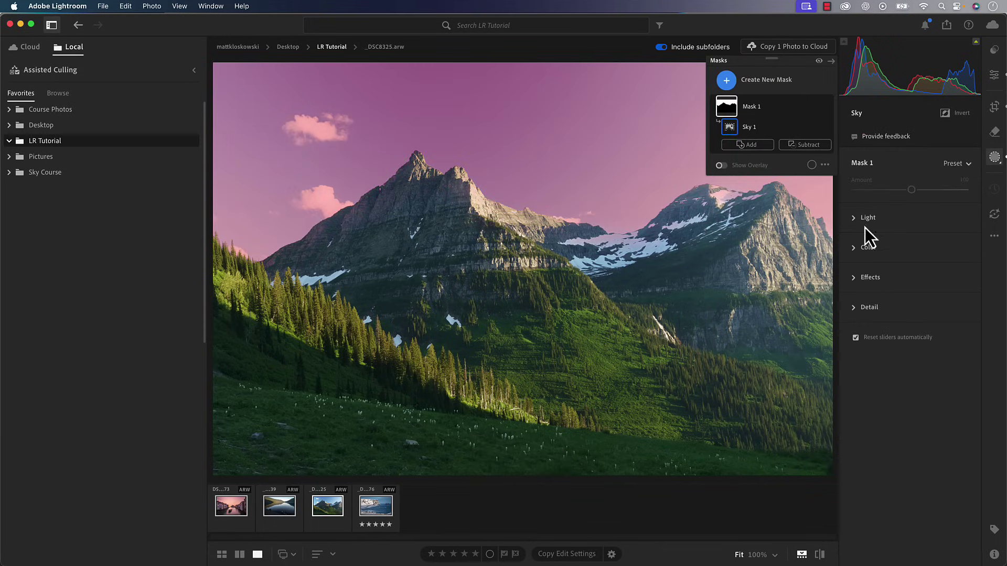
left_click(853, 250)
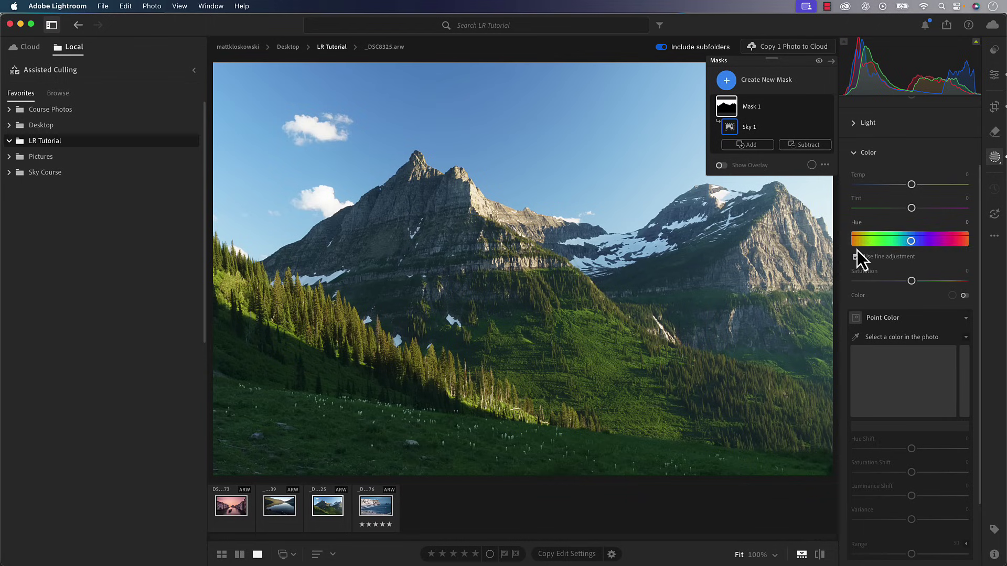
left_click(856, 338)
left_click(662, 129)
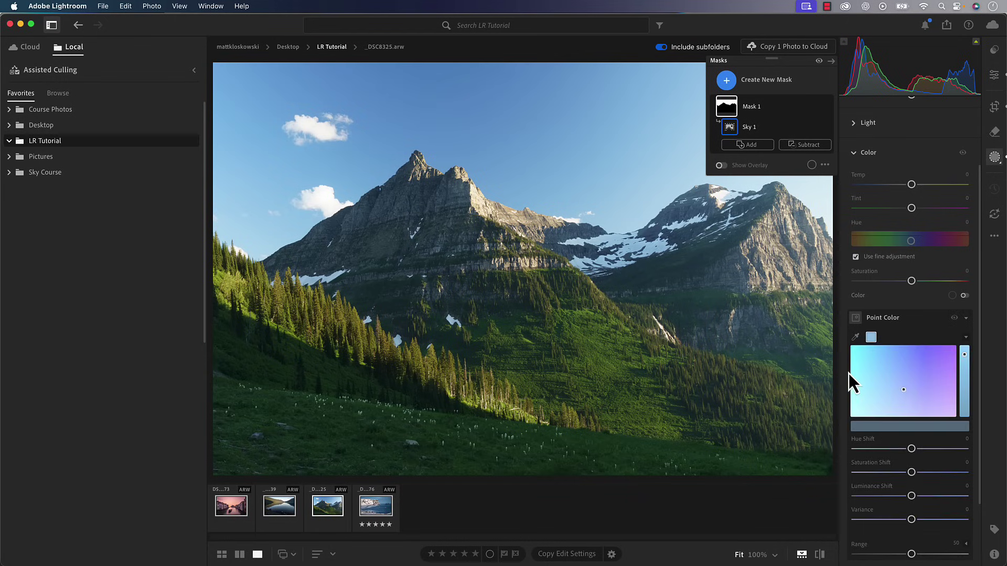
scroll(895, 420, "down", 3)
left_click_drag(911, 434, 865, 435)
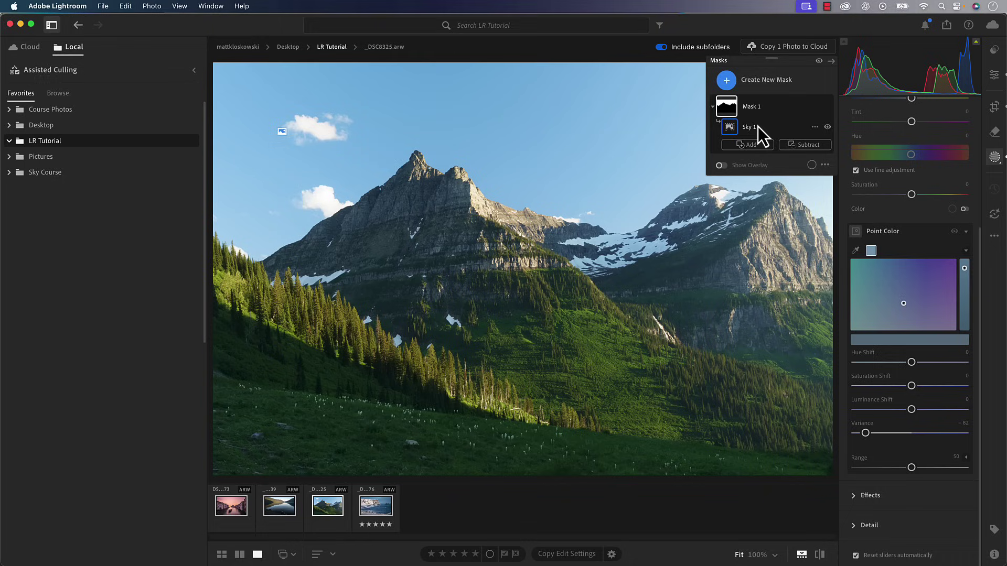
Create sky Mask 2 with a Point Color sampled from the sky and Luminance Shift -12
left_click(756, 82)
left_click(788, 111)
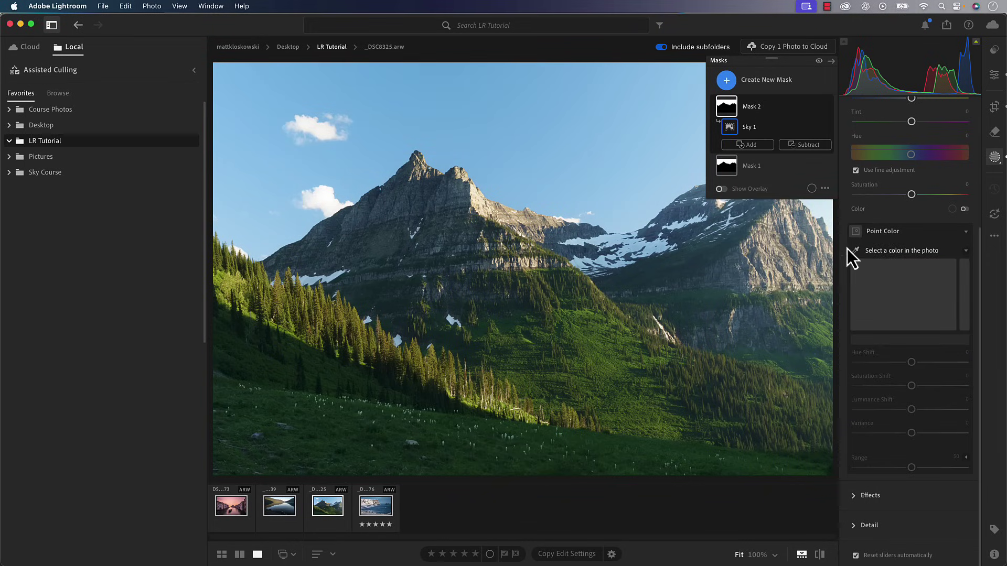
left_click(855, 251)
left_click(625, 119)
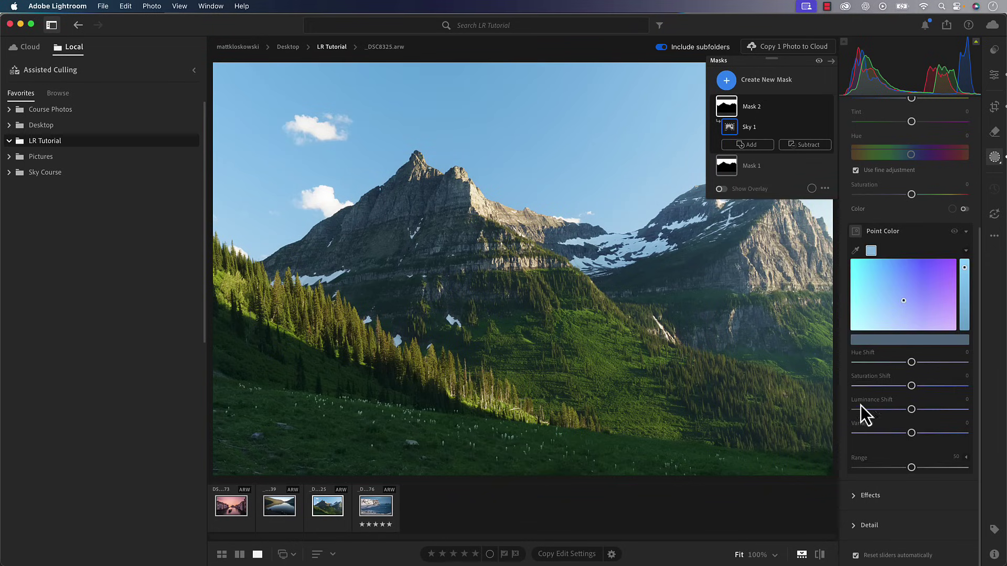
mouse_move(911, 409)
left_mouse_down()
mouse_move(933, 409)
mouse_move(905, 410)
left_mouse_up()
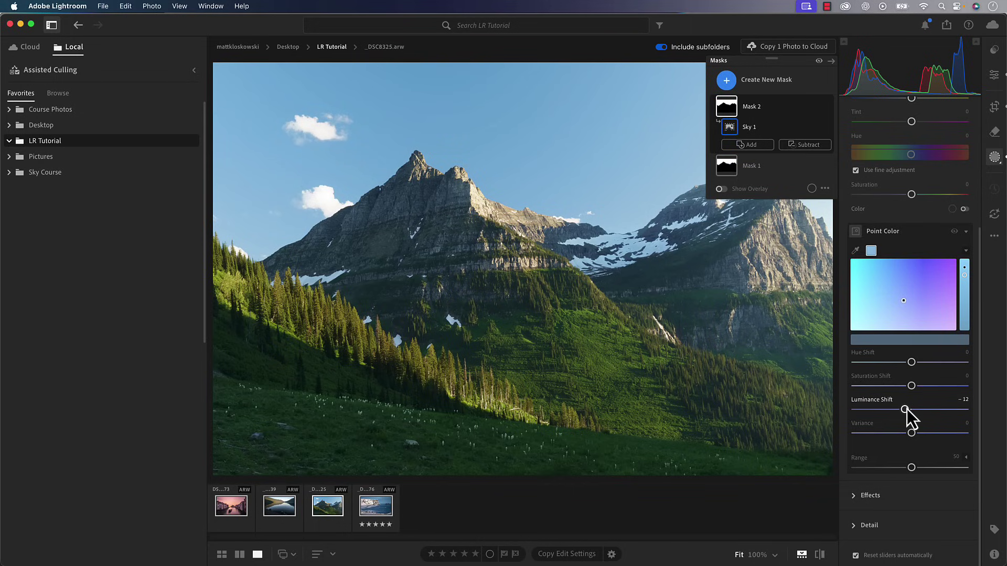
left_click(816, 106)
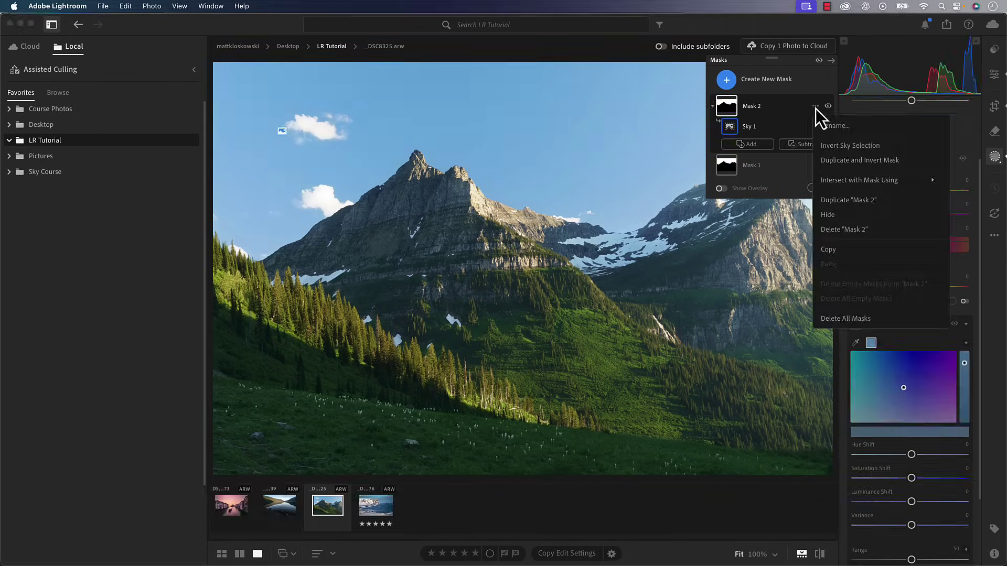
left_click(801, 74)
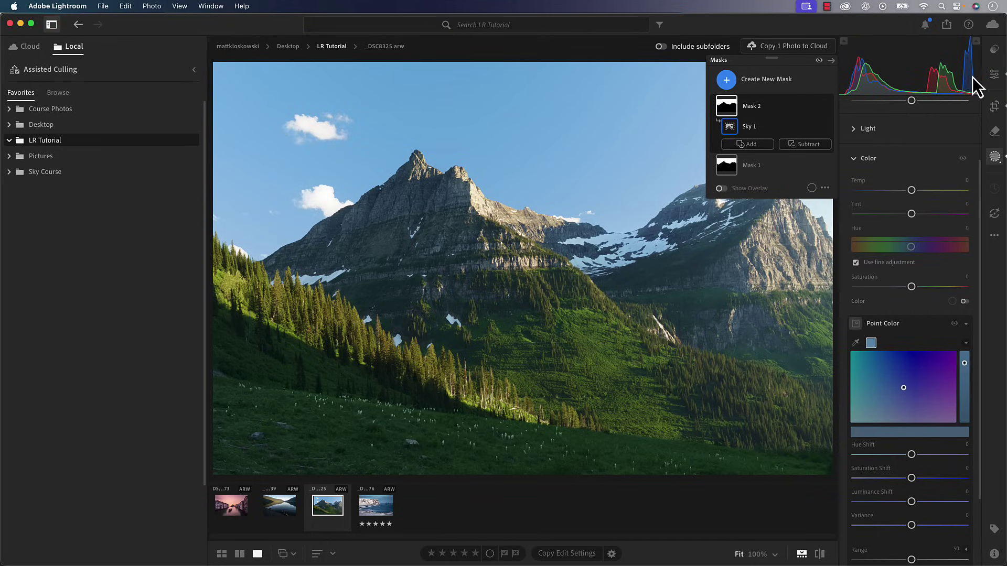
Exit Masking, switch to the Browse folder tree, and open Follow Along Photos under Matt Photo 1
left_click(994, 73)
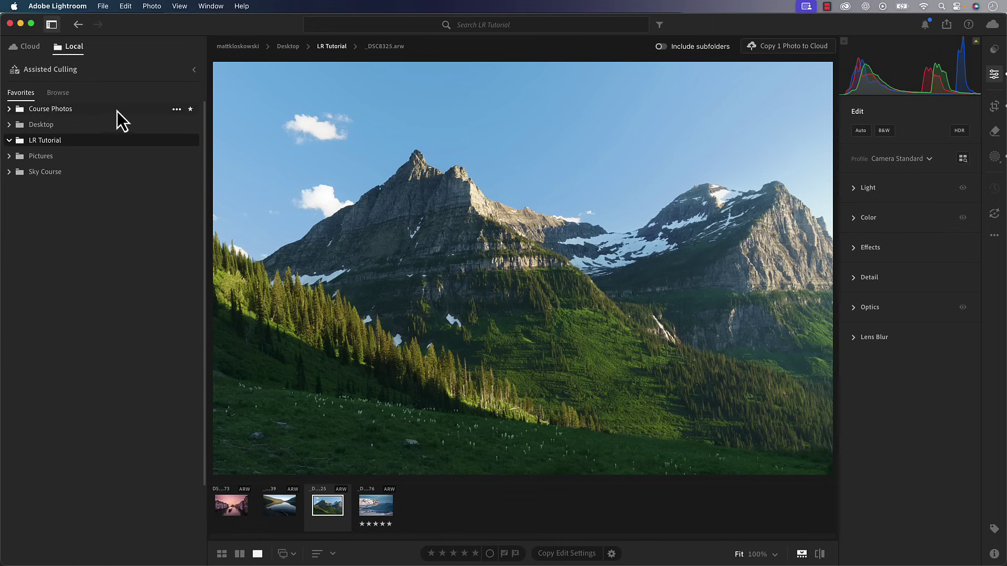
left_click(57, 94)
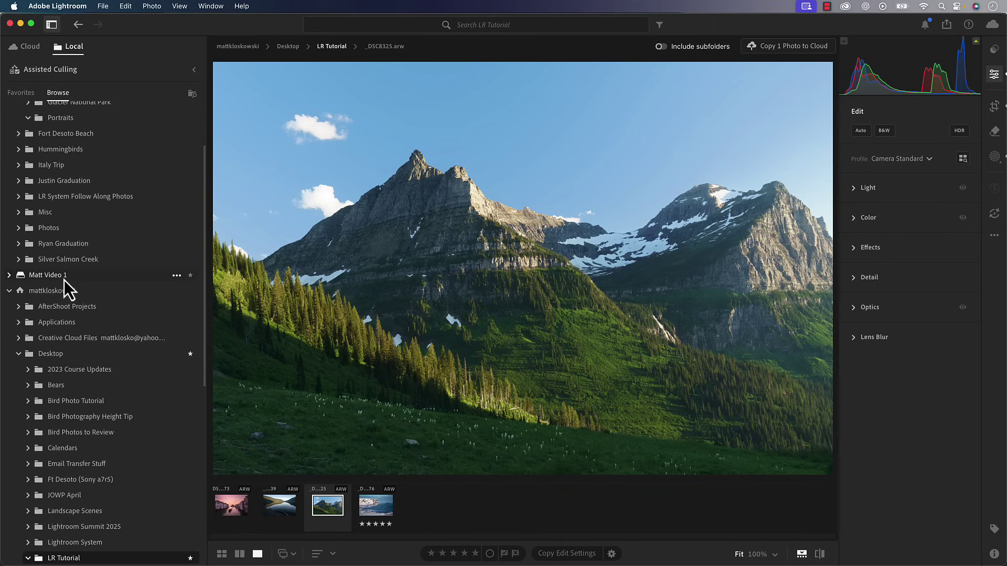
scroll(68, 289, "up", 4)
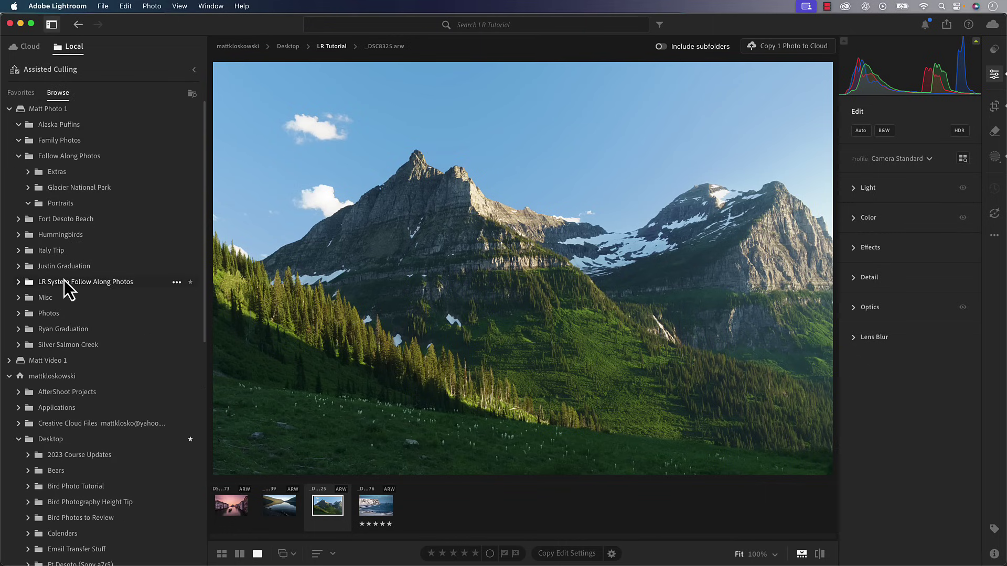
left_click(62, 160)
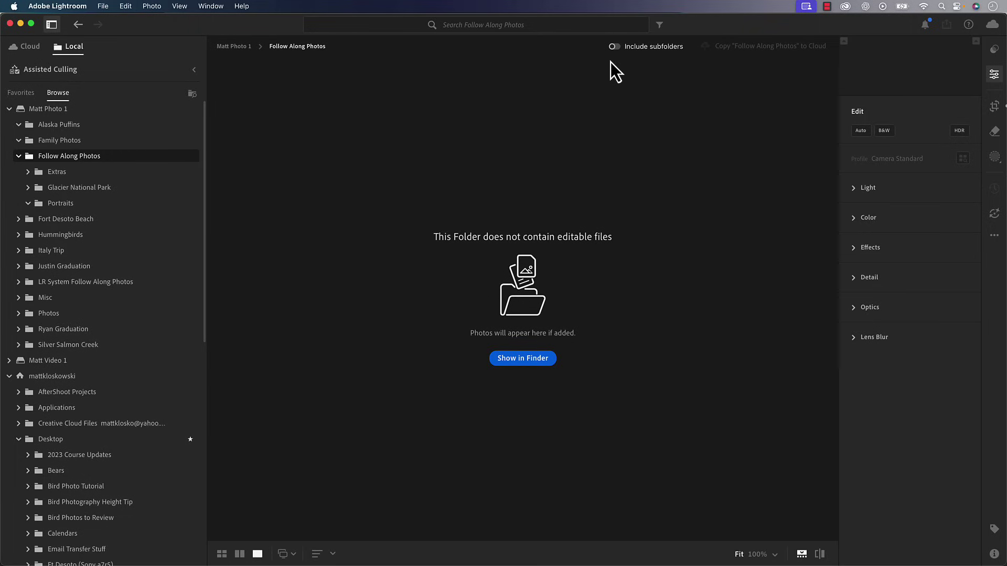
Include subfolders to show Follow Along Photos' 138 photos in Grid view, then return to Favorites' LR Tutorial
left_click(614, 47)
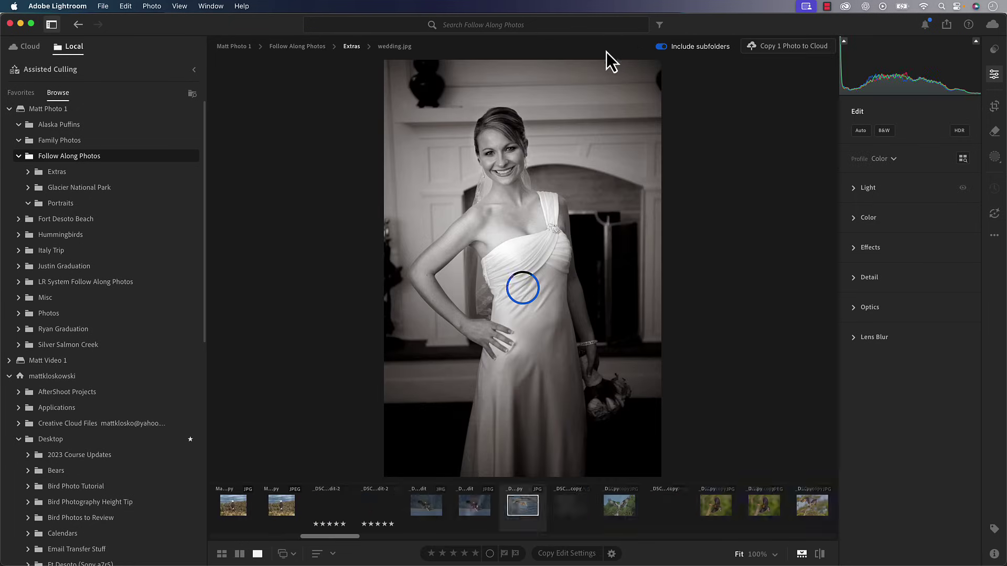
key("g")
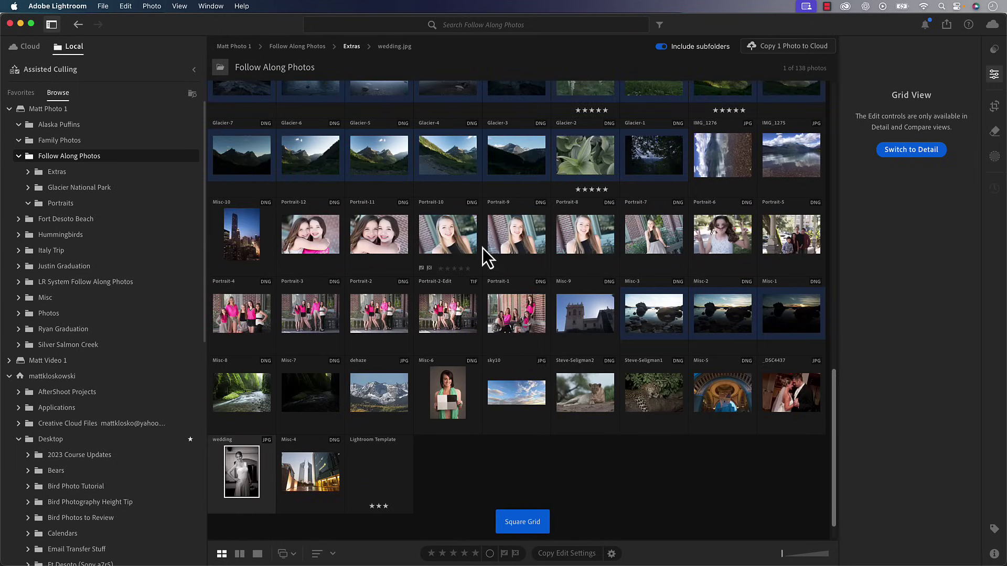
scroll(483, 248, "down", 5)
scroll(482, 247, "up", 2)
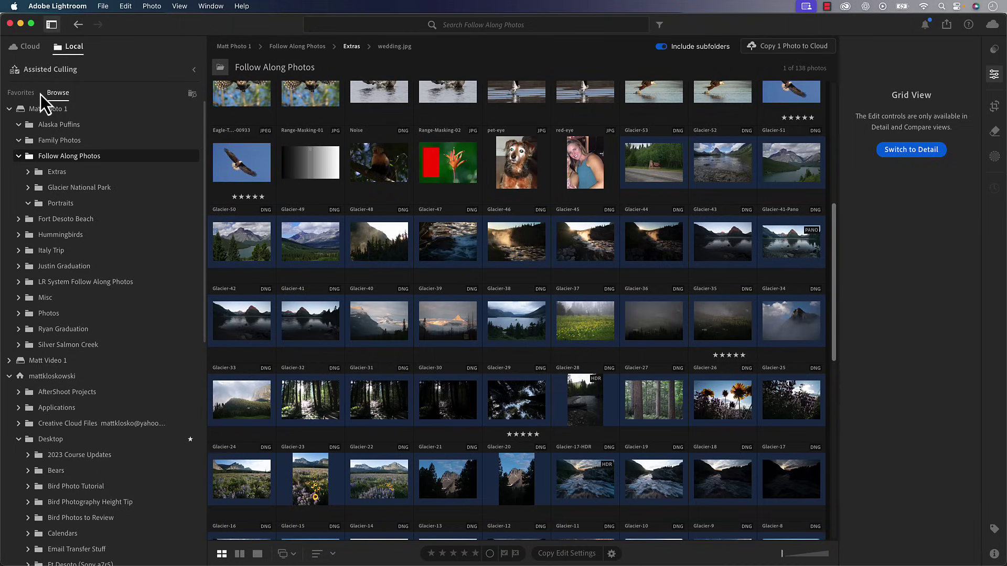
left_click(25, 92)
Open the snowy coastal cliff photo _DSC5676 from LR Tutorial for editing
left_click(41, 141)
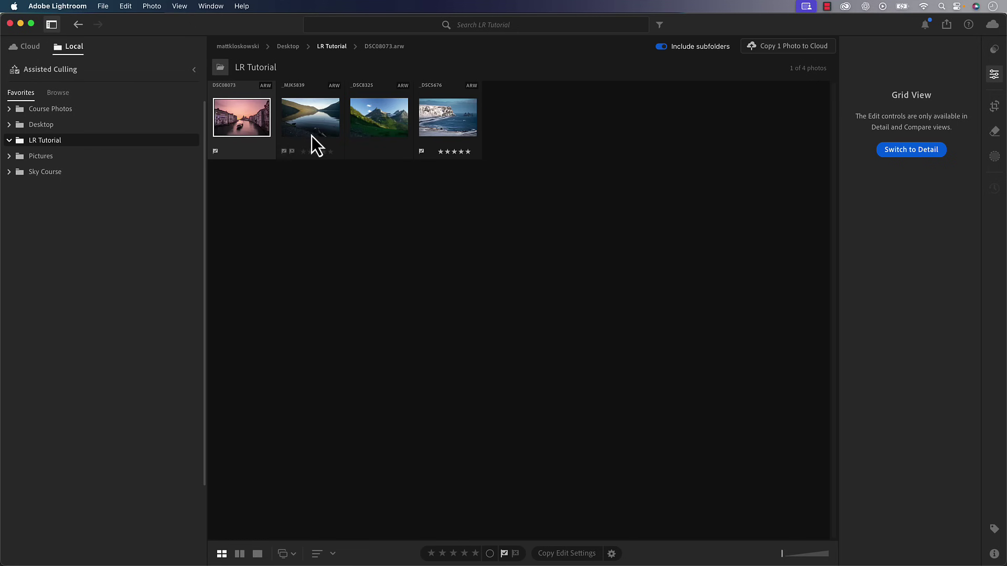
left_click(429, 118)
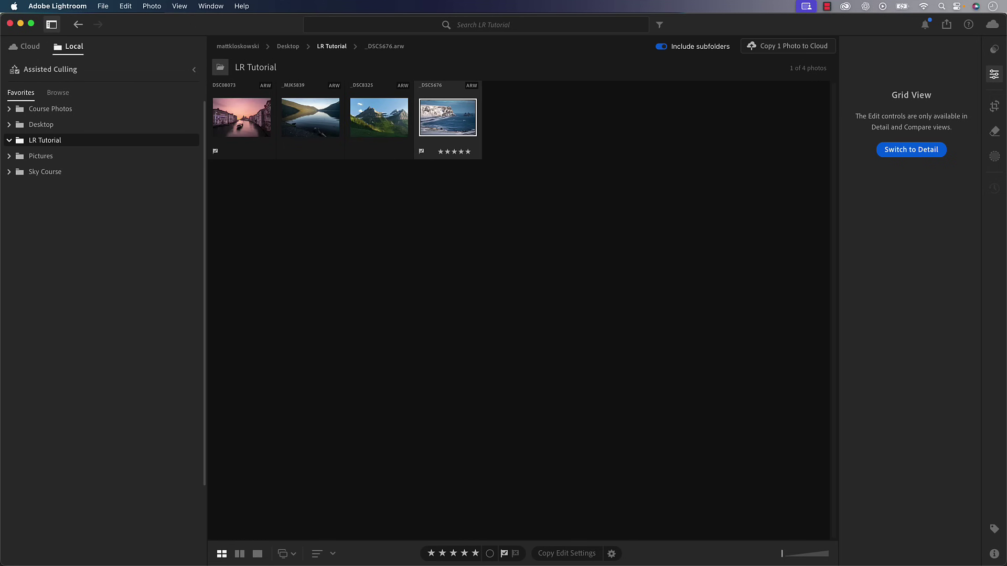
left_click(999, 77)
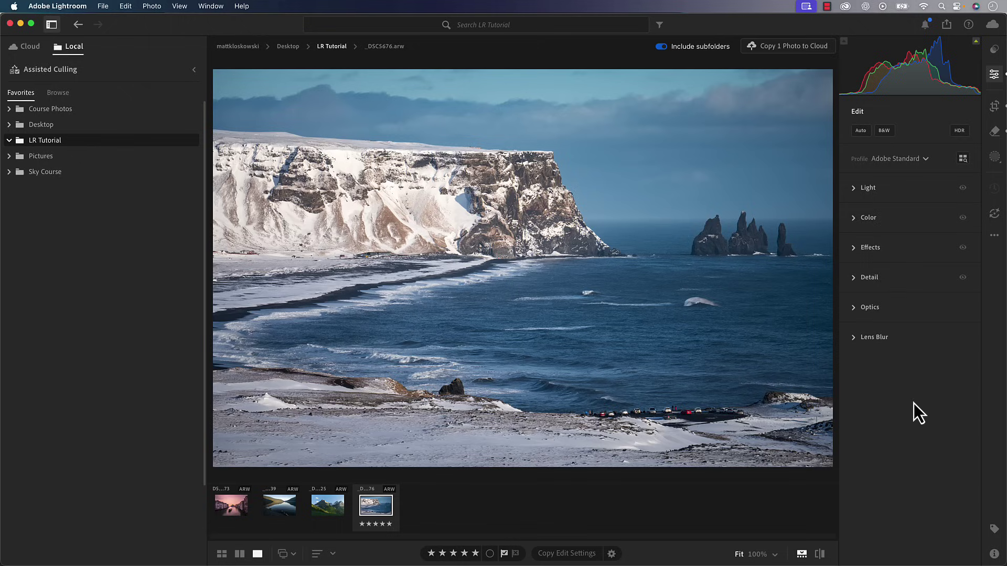
Preview the Landscape mask choices, then go back to the full list of mask types
left_click(995, 156)
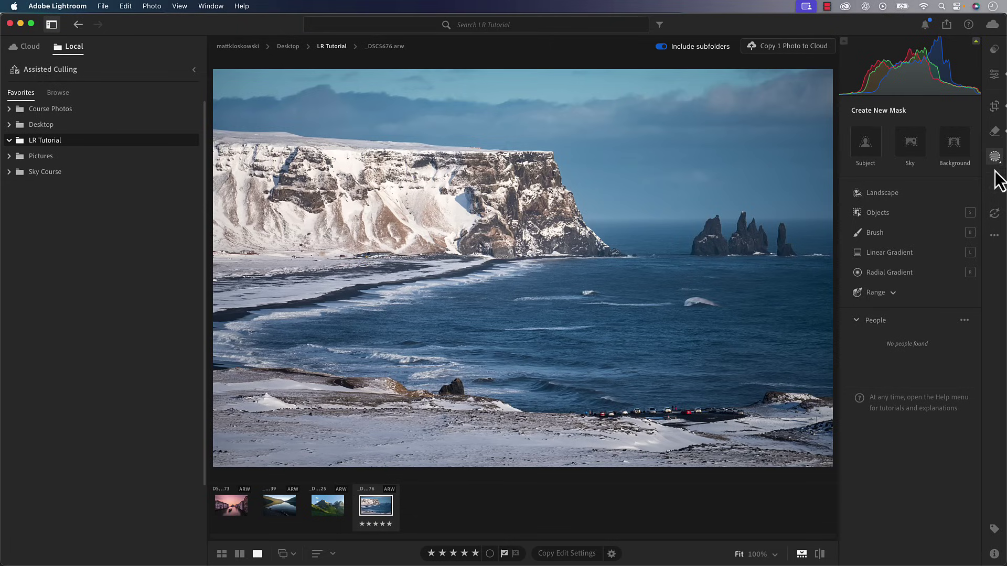
left_click(876, 194)
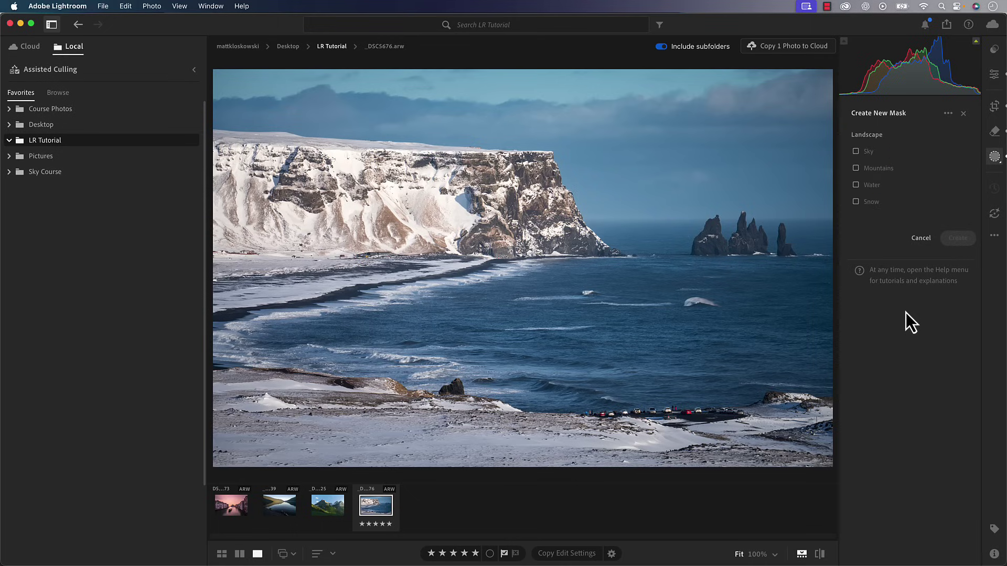
mouse_move(855, 205)
left_click(962, 114)
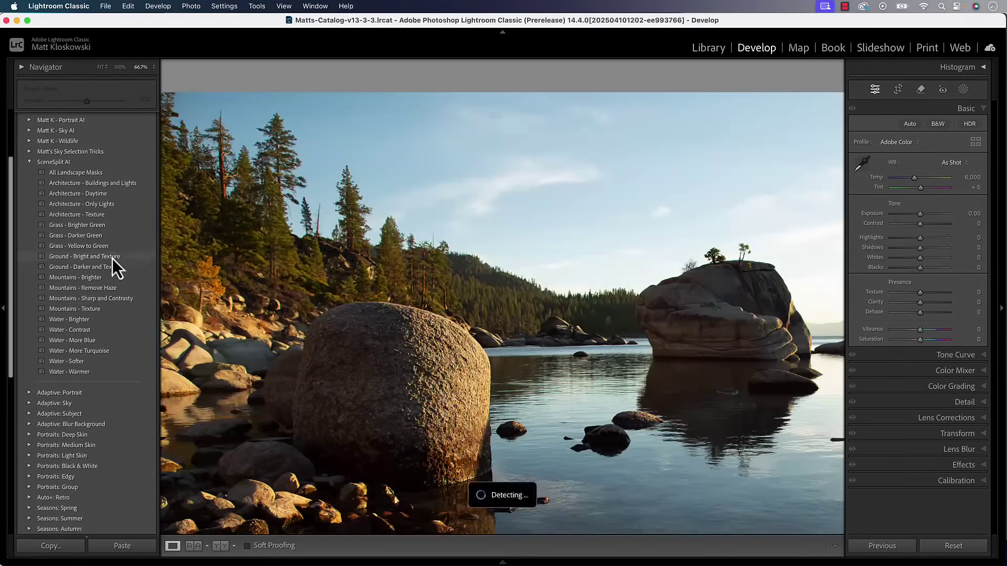
Create five separate Landscape masks: Sky, Mountains, Vegetation, Water and Natural Ground
key("z")
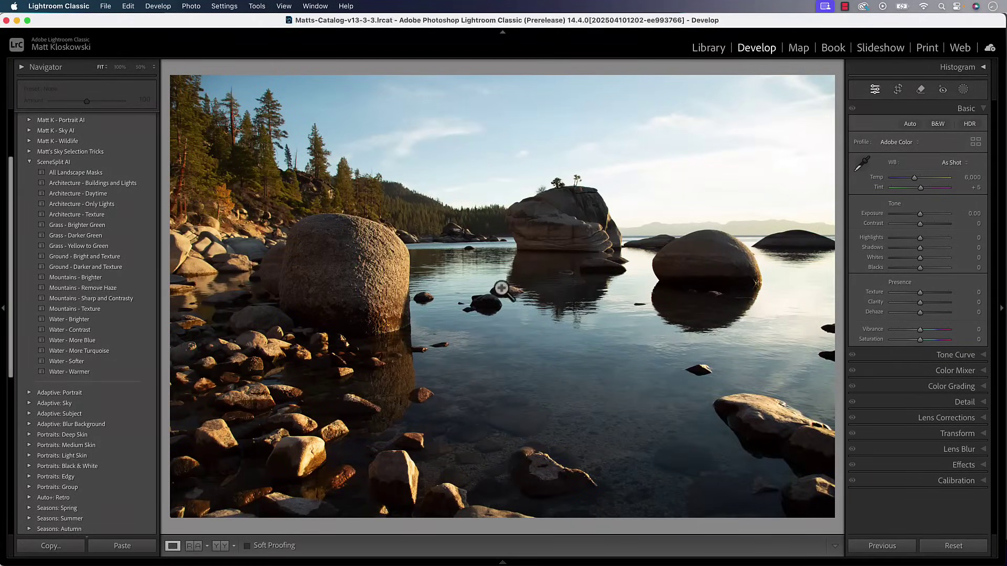
key("shift+w")
left_click(890, 163)
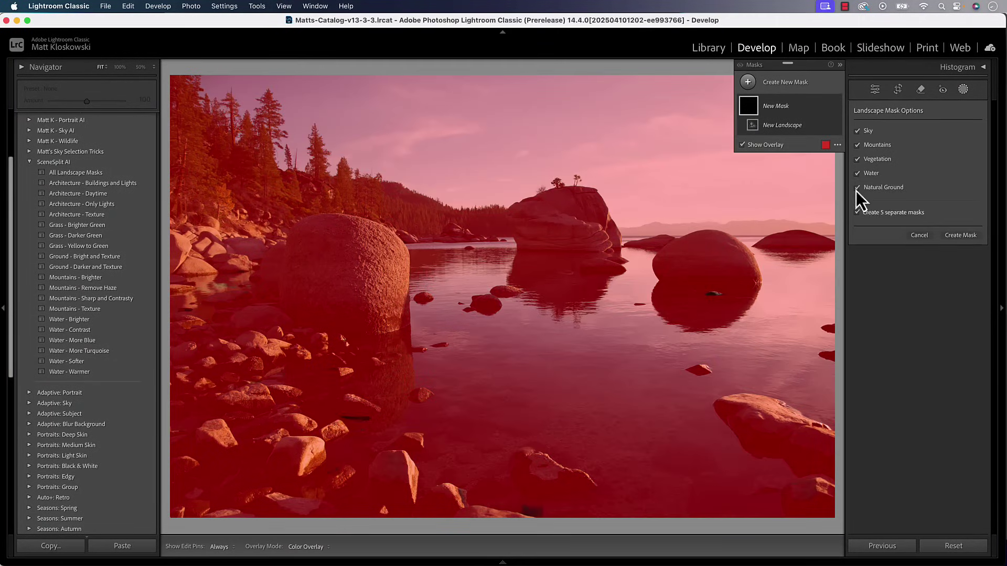
key("Return")
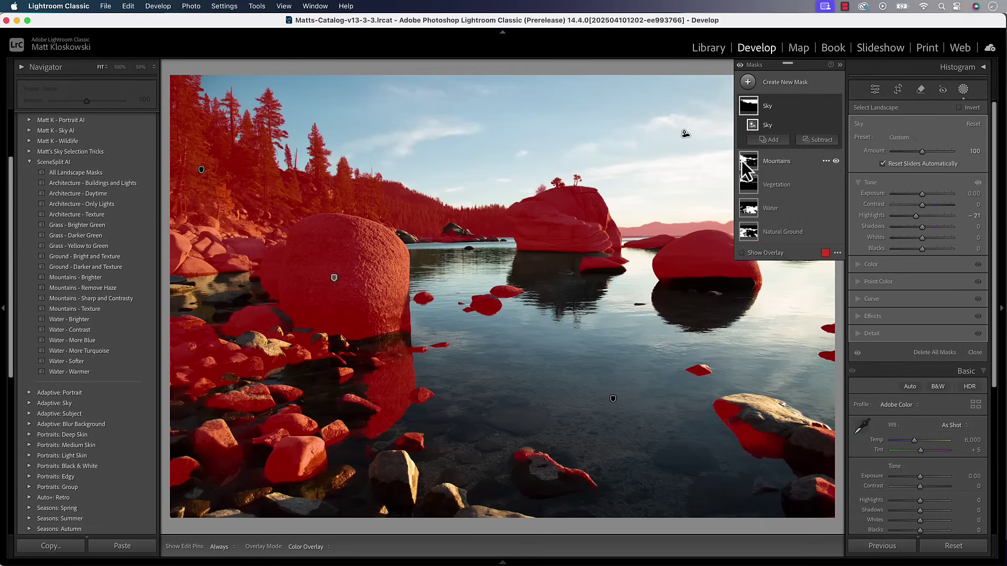
Raise the Vegetation mask's exposure to 0.40, hide the overlay, and close Masking
left_click(776, 199)
left_click_drag(922, 192, 926, 195)
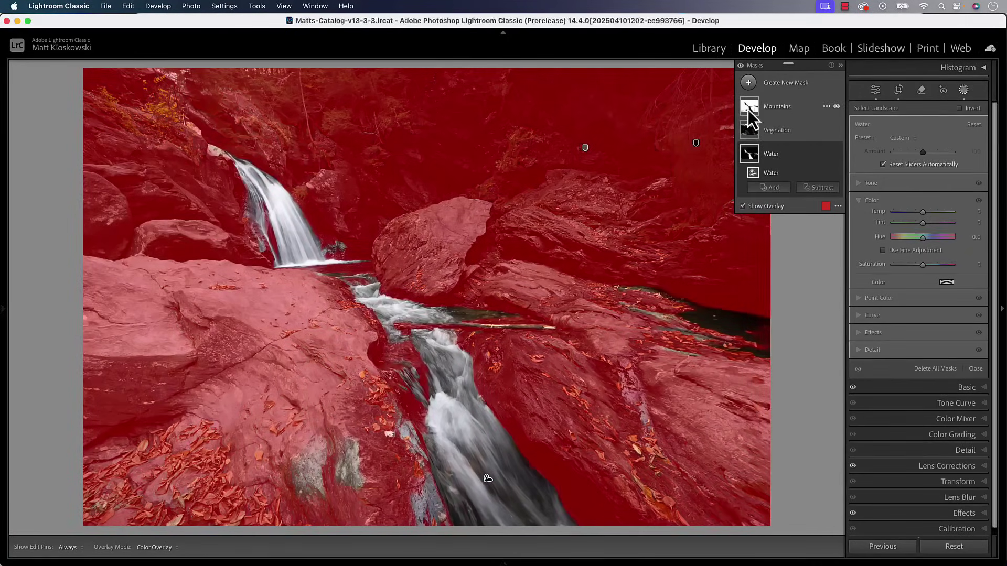
key("o")
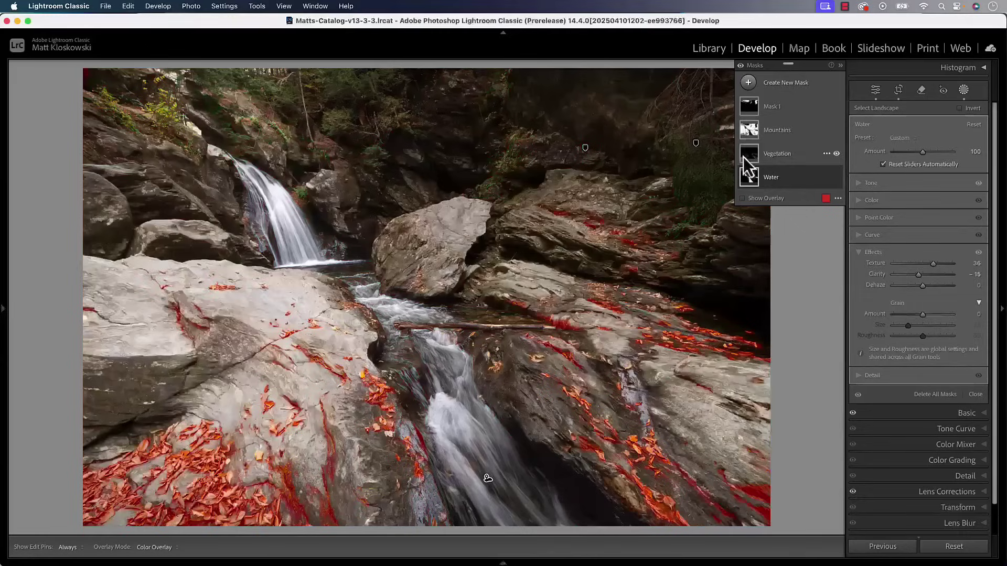
left_click(748, 162)
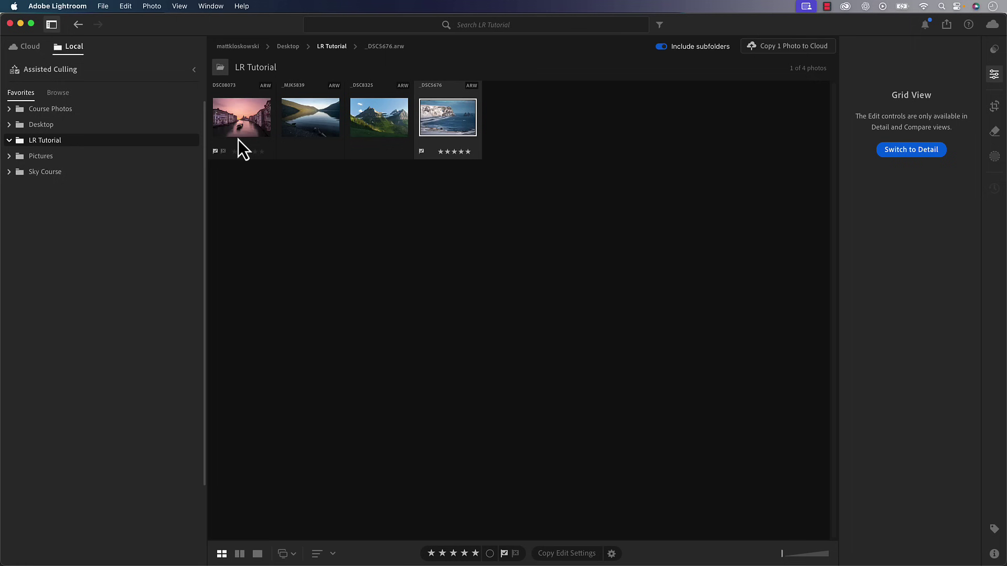
Open the Venice canal photo DSC08073 in Detail view with the Remove tools shown
left_click(241, 124)
double_click(241, 124)
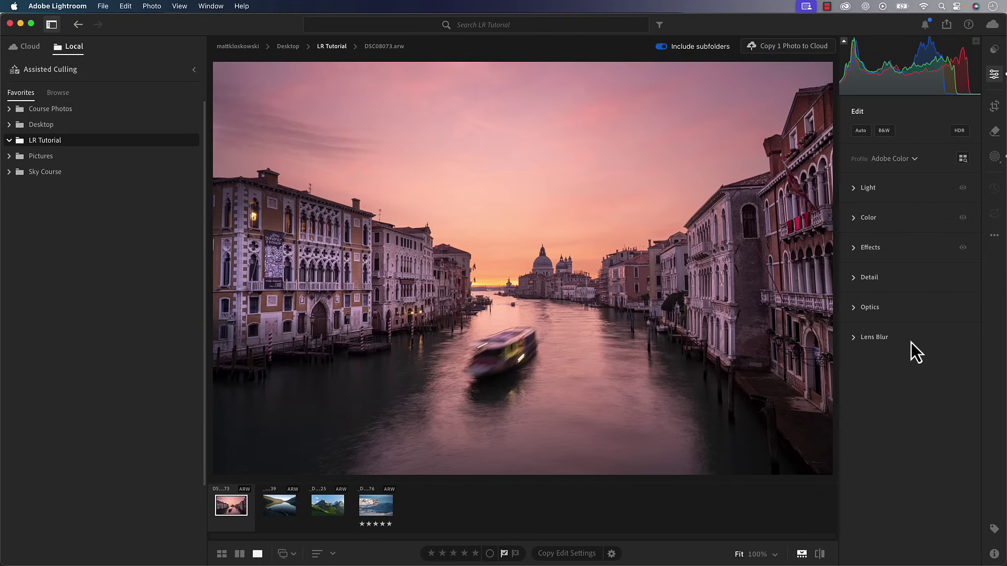
left_click(994, 131)
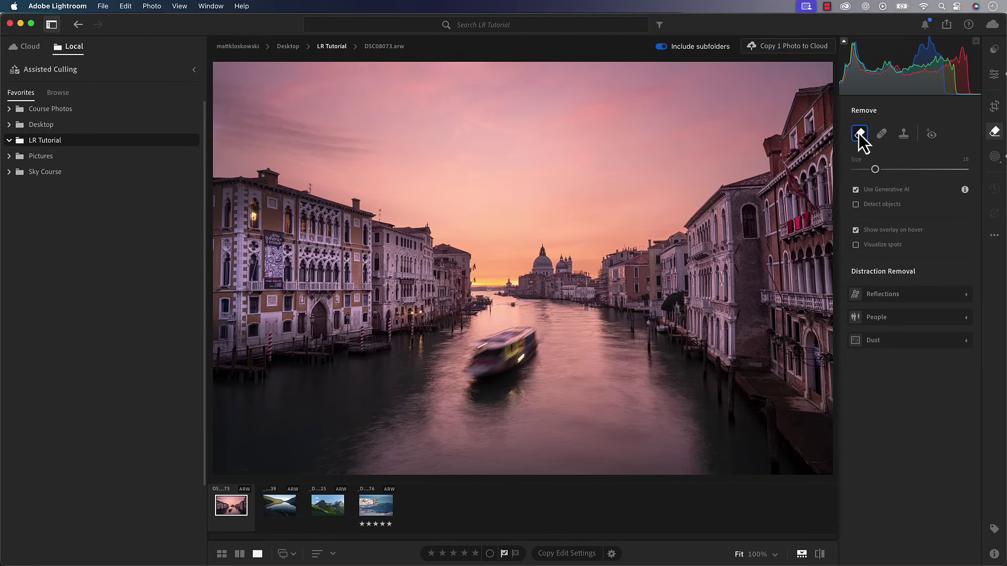
Turn on Detect objects and trial a removal of the distant domes, then cancel it
left_click(880, 207)
mouse_move(514, 281)
left_mouse_down()
mouse_move(563, 286)
mouse_move(514, 291)
mouse_move(534, 261)
mouse_move(564, 271)
mouse_move(584, 316)
left_mouse_up()
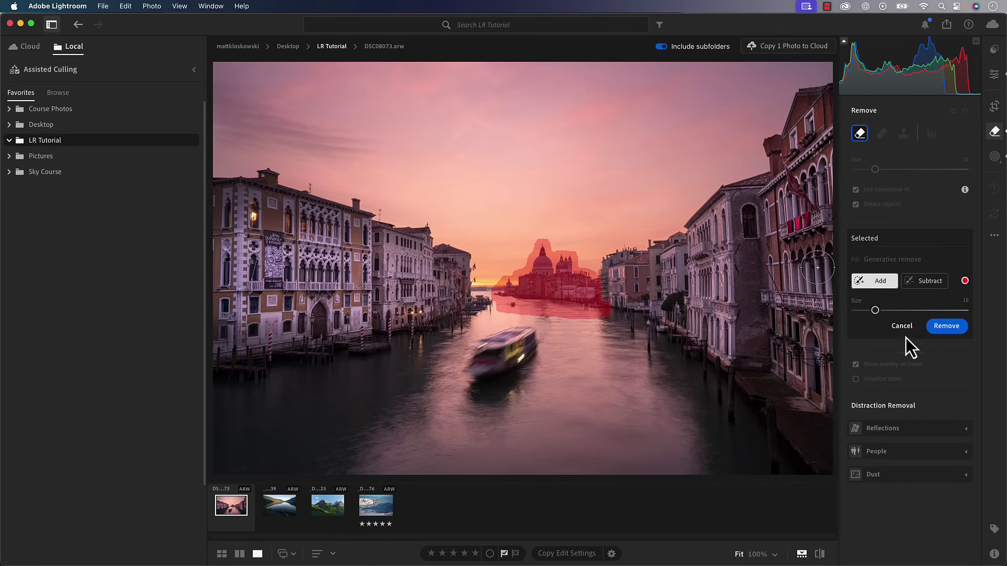
left_click(896, 326)
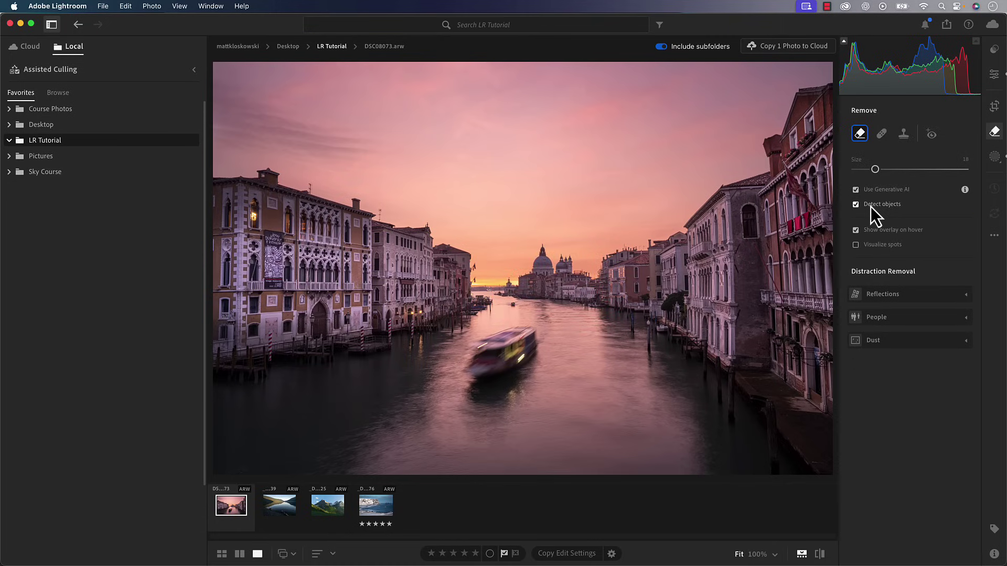
Trial a removal of the blurred boat, cancel it, and open the lake photo _MJK5839
mouse_move(537, 337)
left_mouse_down()
mouse_move(530, 346)
mouse_move(513, 332)
mouse_move(464, 357)
mouse_move(495, 377)
mouse_move(535, 349)
mouse_move(512, 353)
left_mouse_up()
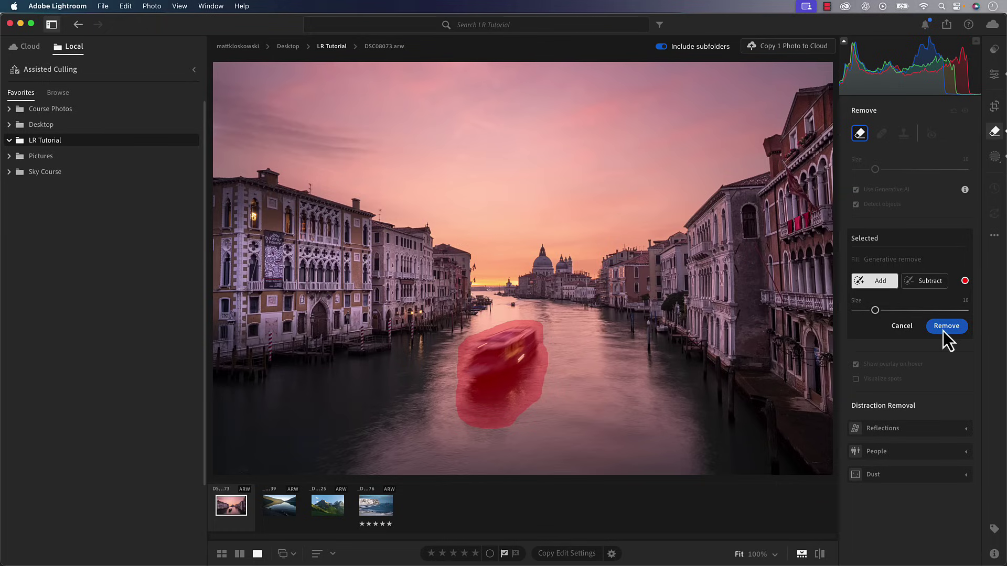
left_click(902, 327)
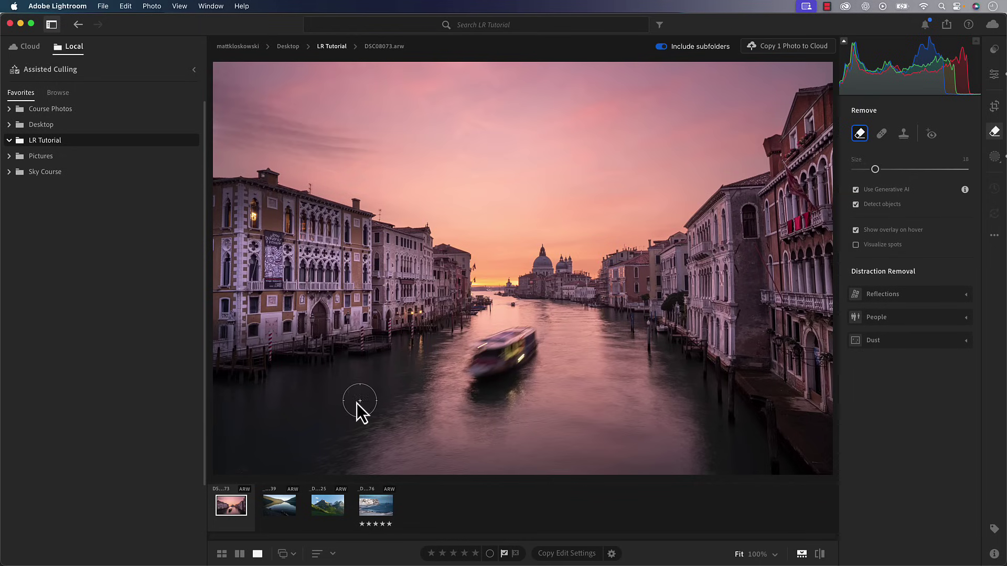
left_click(276, 507)
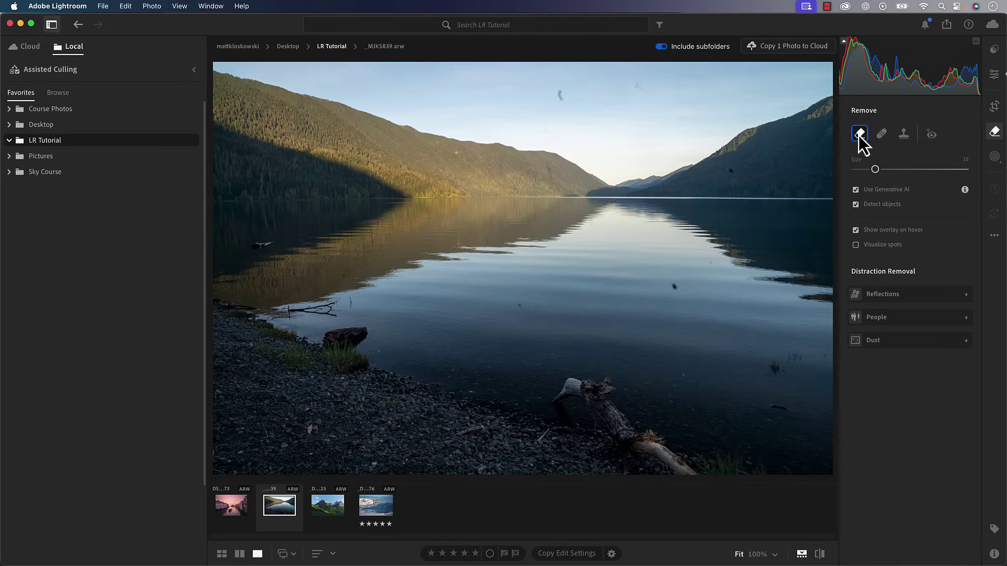
Apply Dust distraction removal to the lake photo, toggling it off and on to compare
left_click(966, 342)
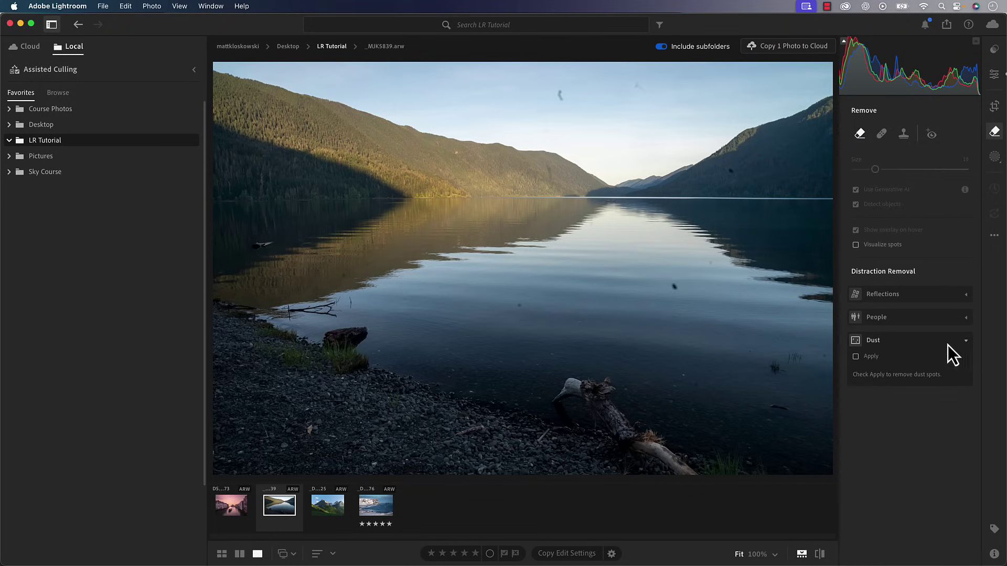
left_click(867, 358)
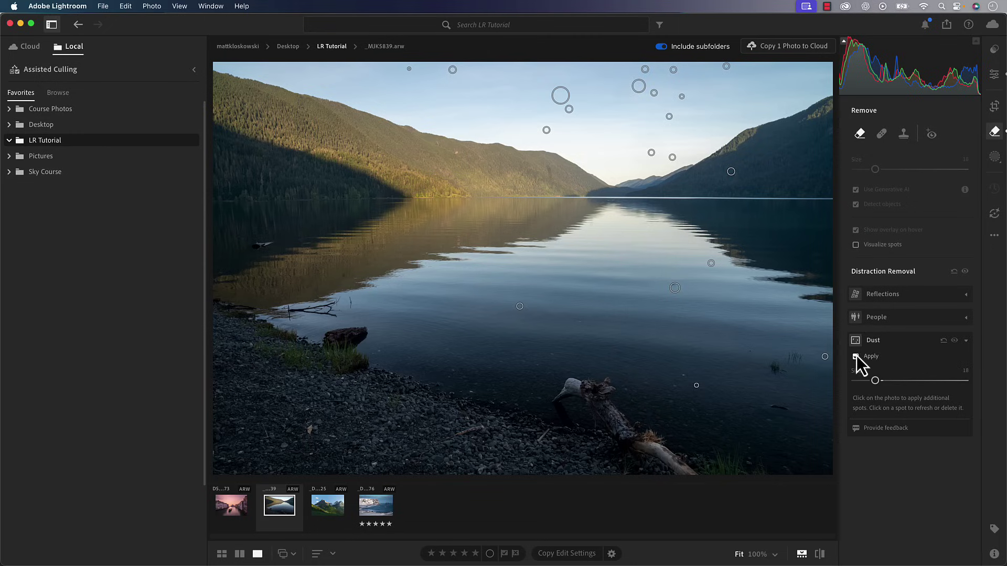
left_click(856, 357)
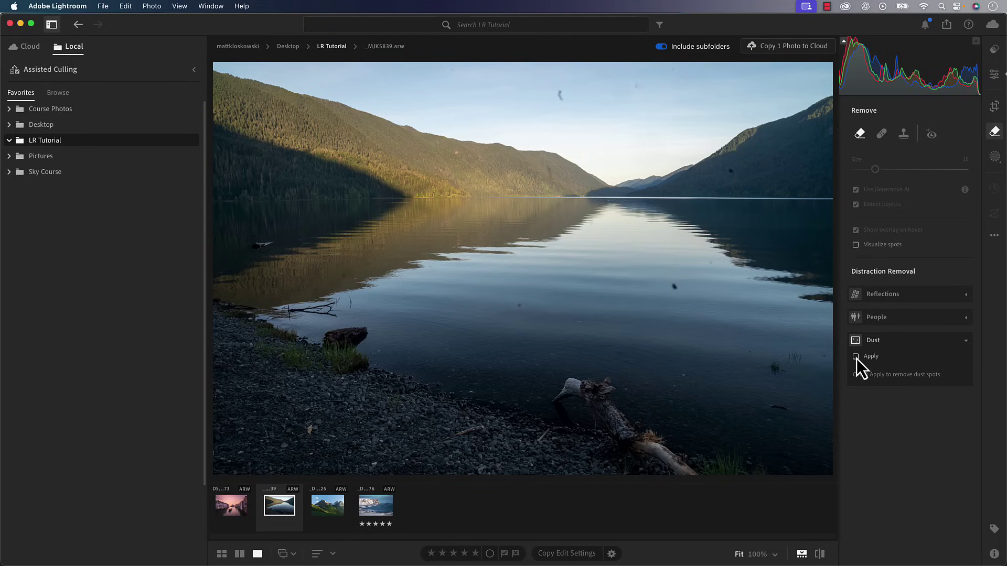
left_click(856, 357)
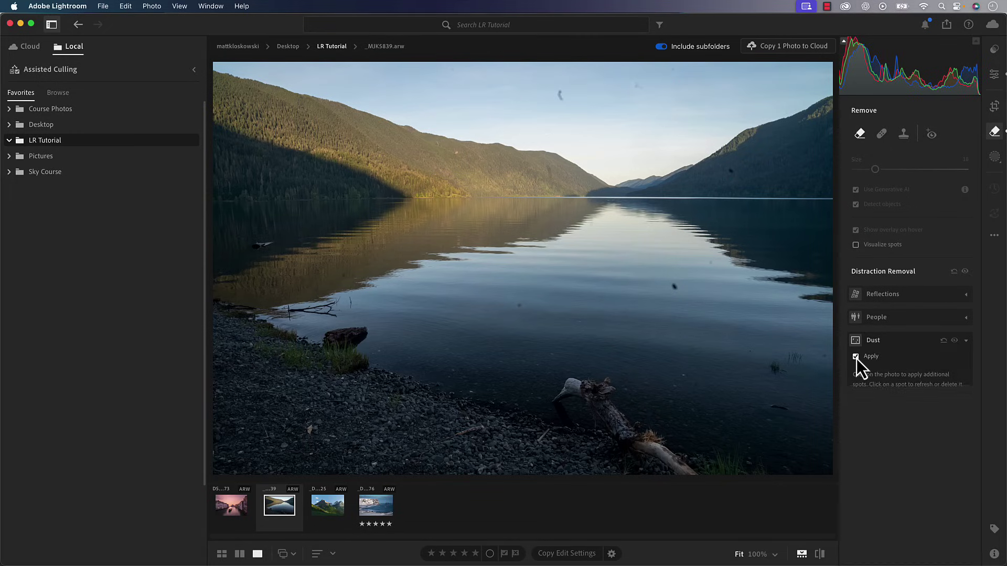
left_click(953, 344)
left_click(953, 341)
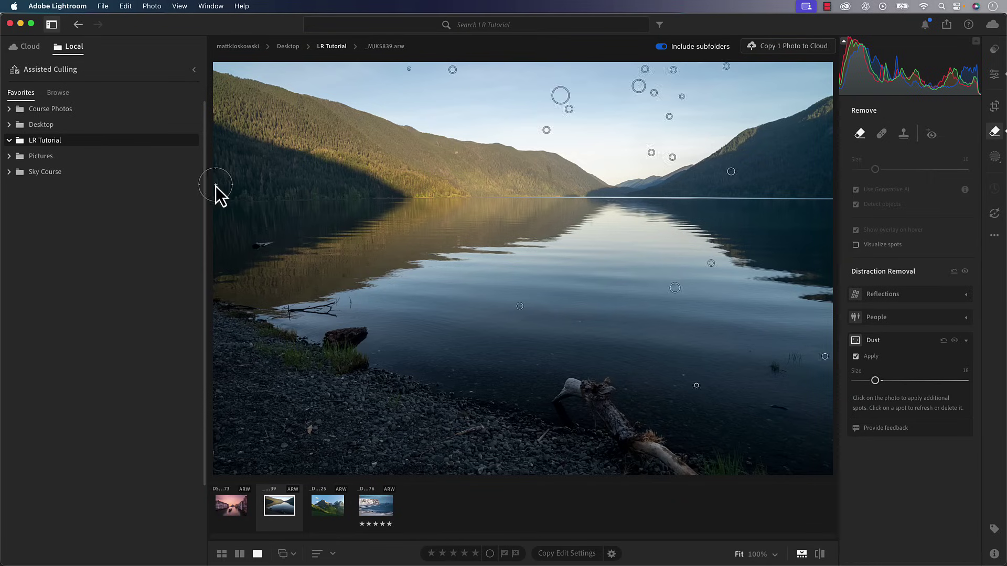
Return to Grid view and open the Hummingbirds folder under Matt Photo 1, showing its 110 photos
key("g")
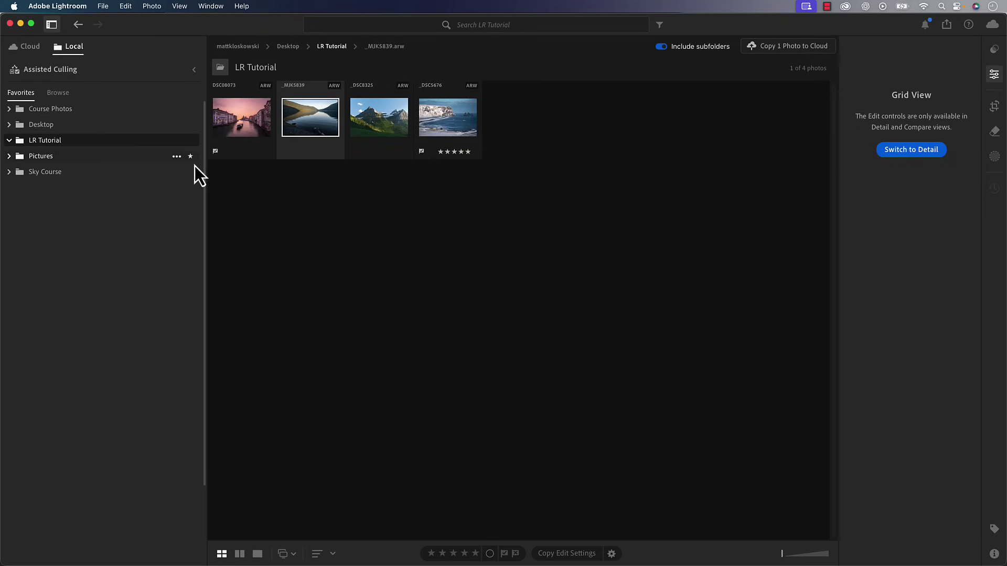
left_click(60, 93)
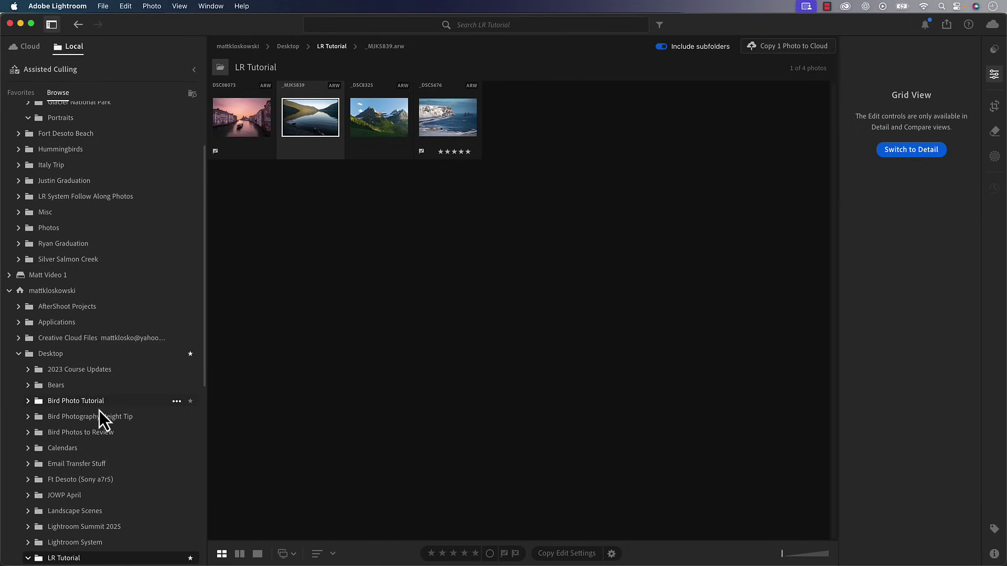
scroll(100, 411, "down", 2)
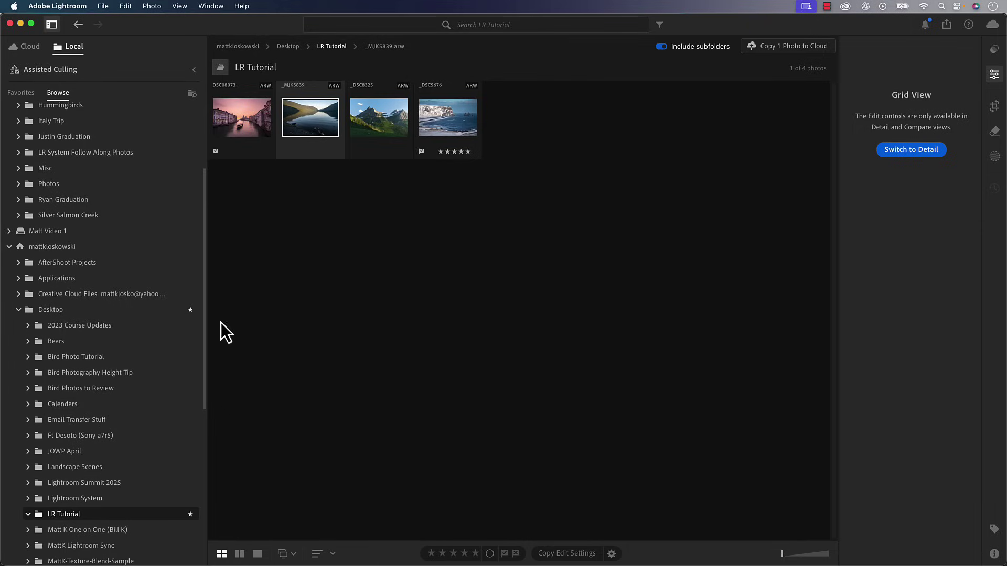
scroll(137, 316, "up", 5)
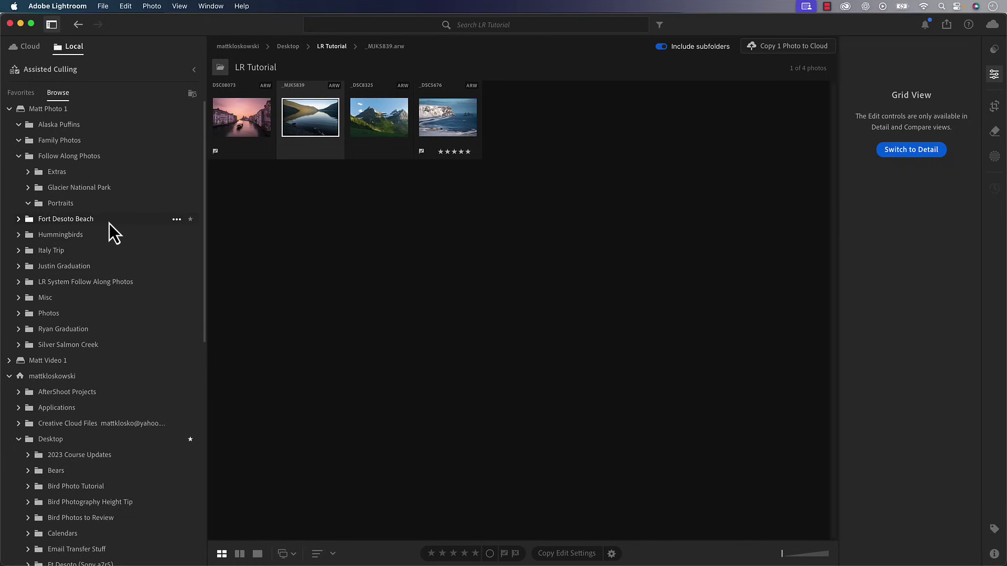
left_click(65, 236)
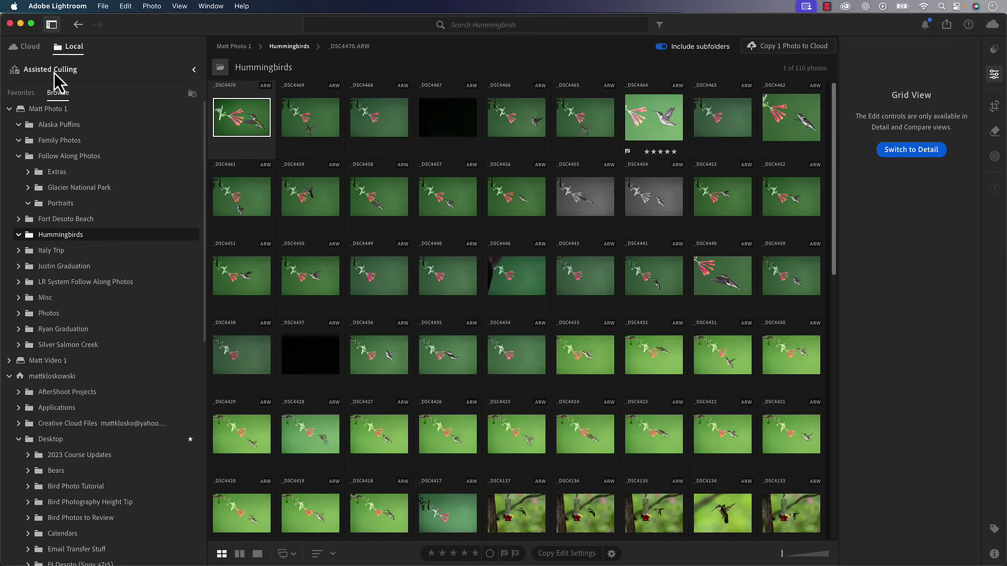
left_click(55, 74)
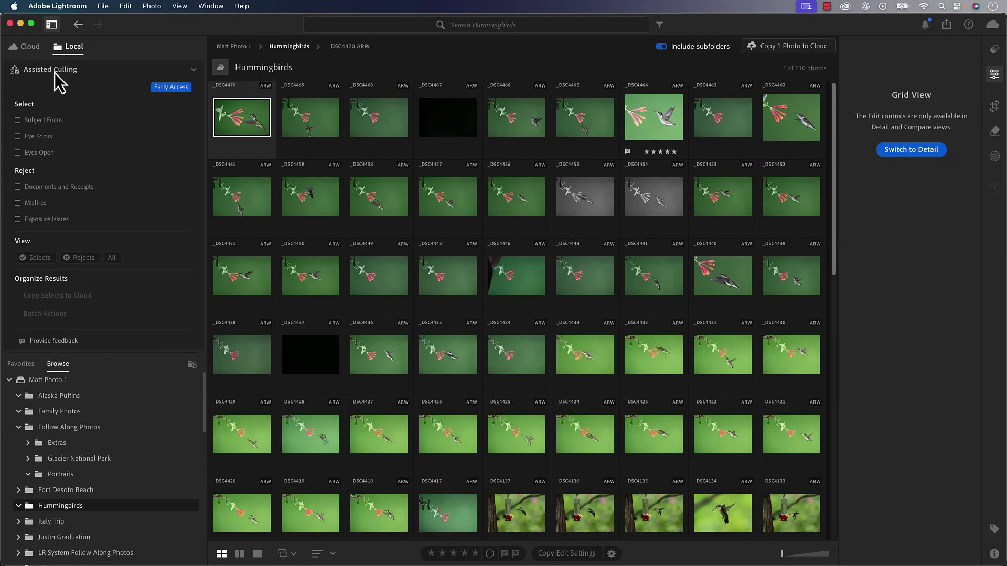
In the cloud albums, set Assisted Culling to Stack and group photos by Visual Similarity
mouse_move(24, 125)
mouse_move(61, 122)
left_click(161, 69)
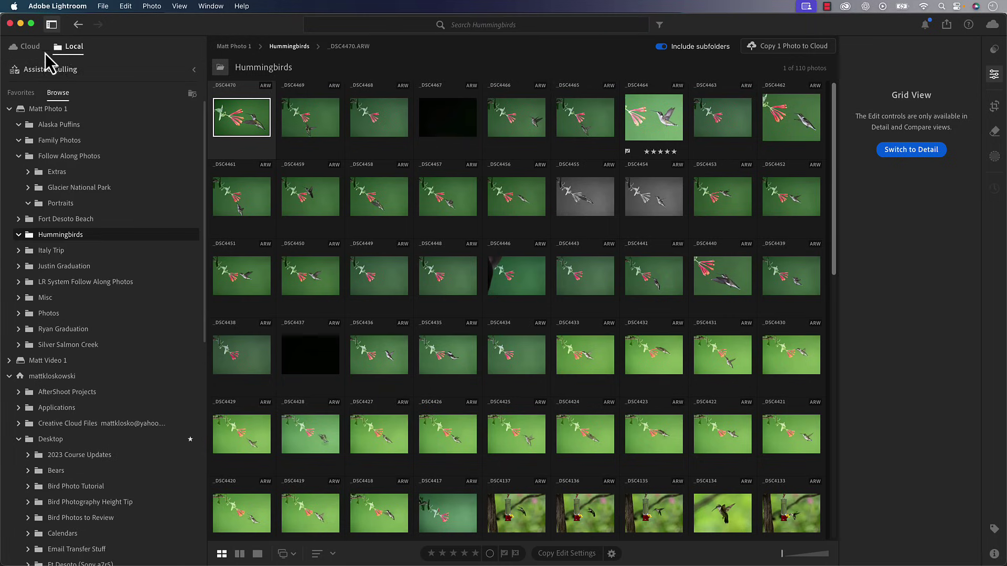
left_click(26, 47)
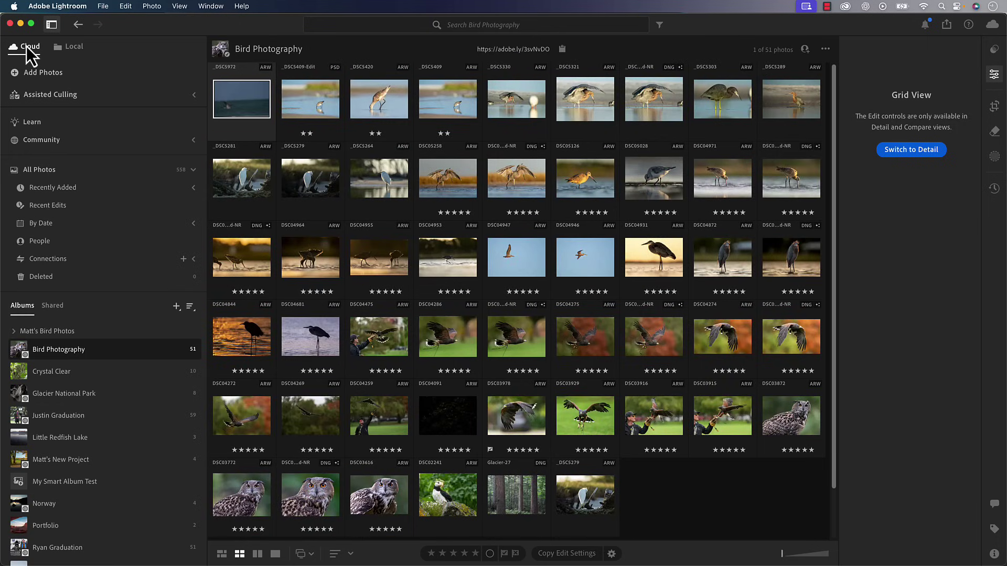
left_click(55, 94)
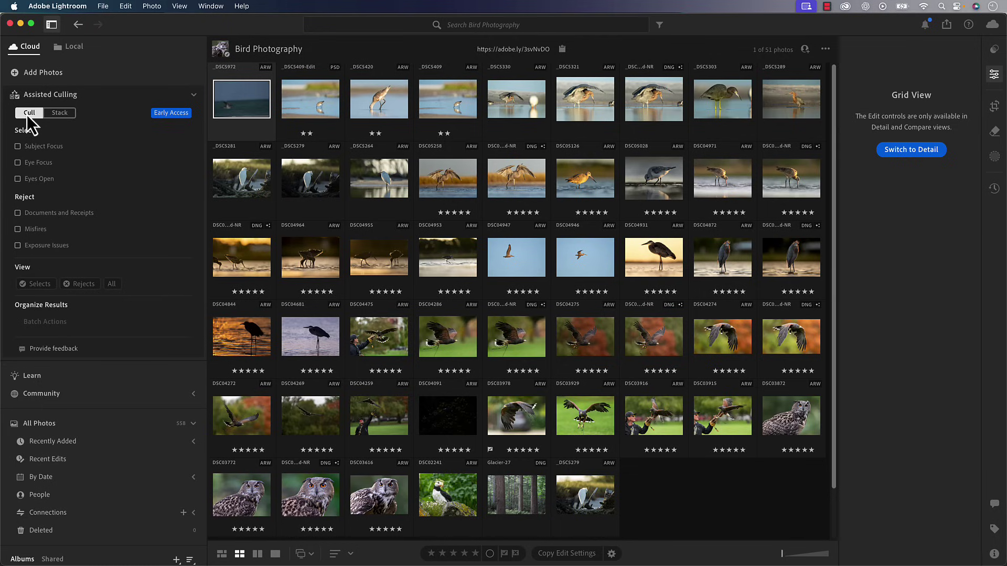
left_click(61, 113)
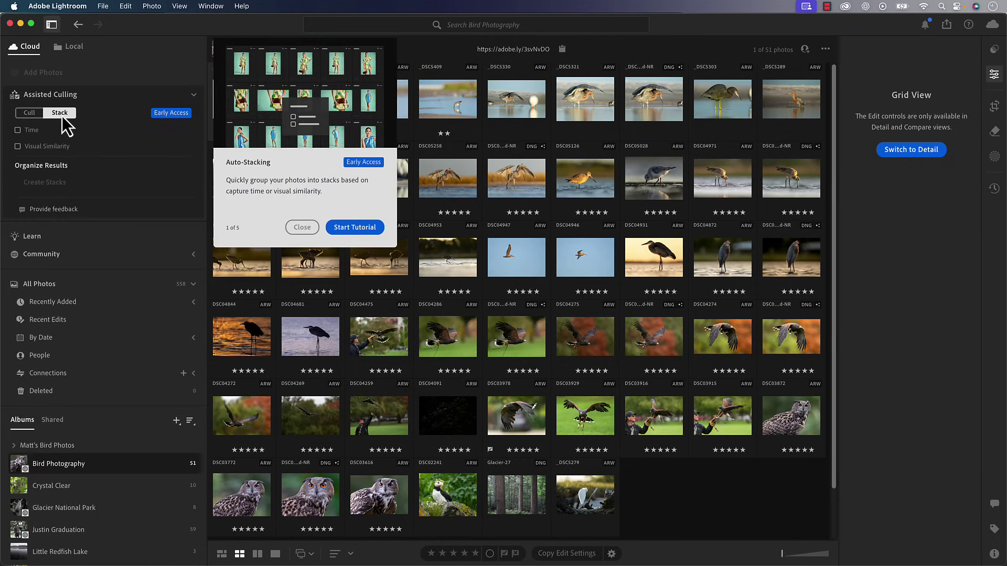
left_click(307, 228)
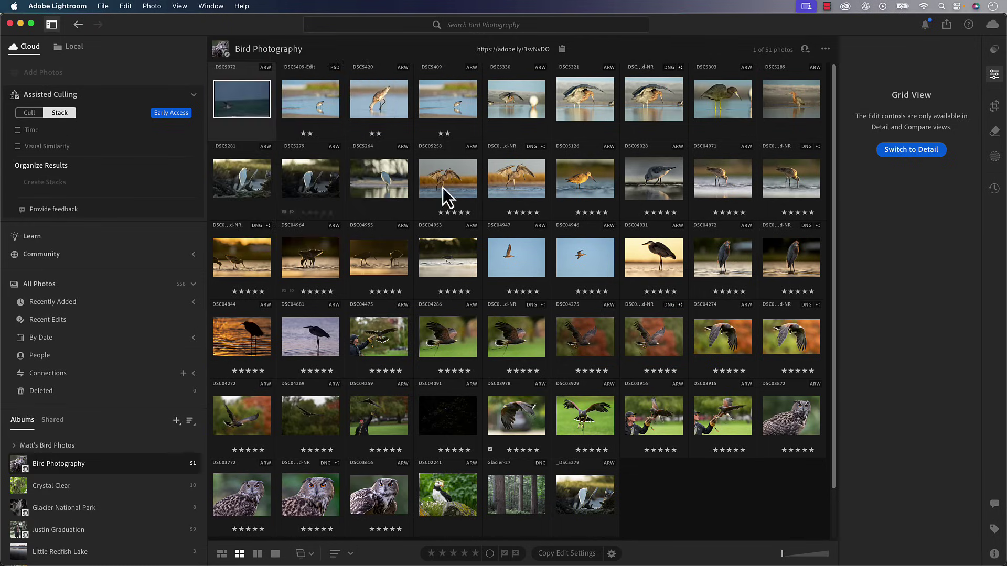
left_click(36, 147)
Tune the similarity slider to get 6 stacks, then expand the 12-photo heron stack
left_click_drag(118, 175, 172, 175)
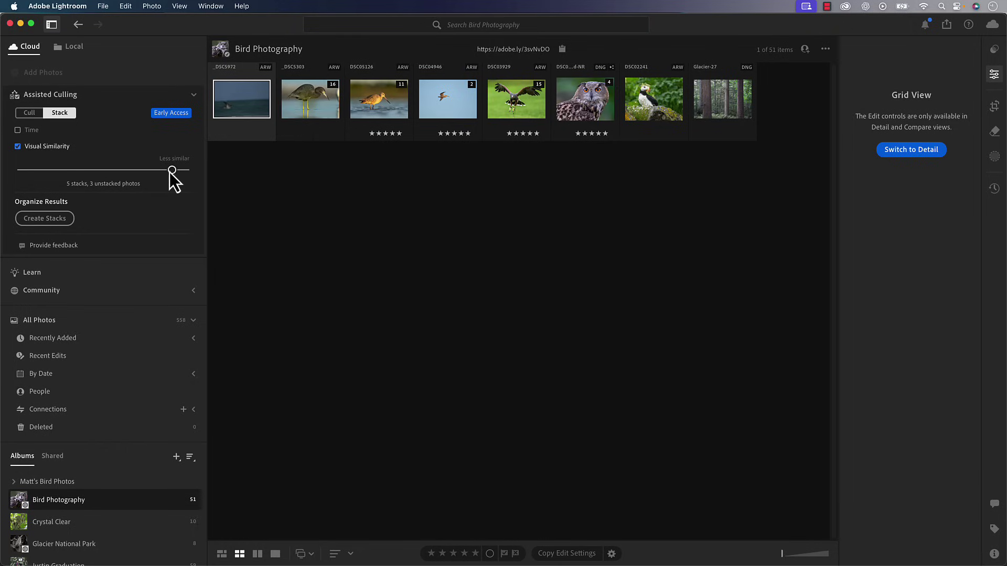
left_click_drag(169, 172, 111, 174)
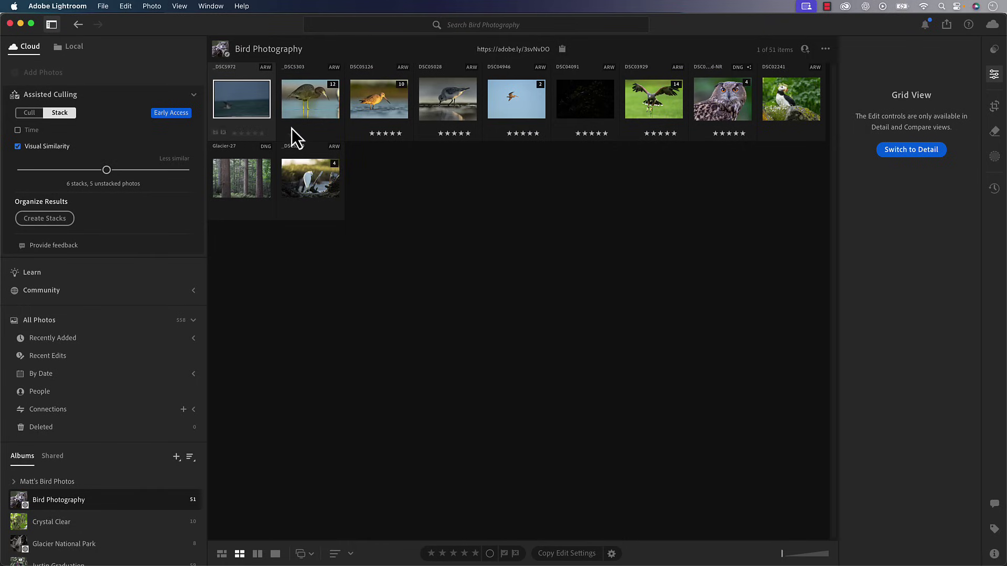
left_click(317, 93)
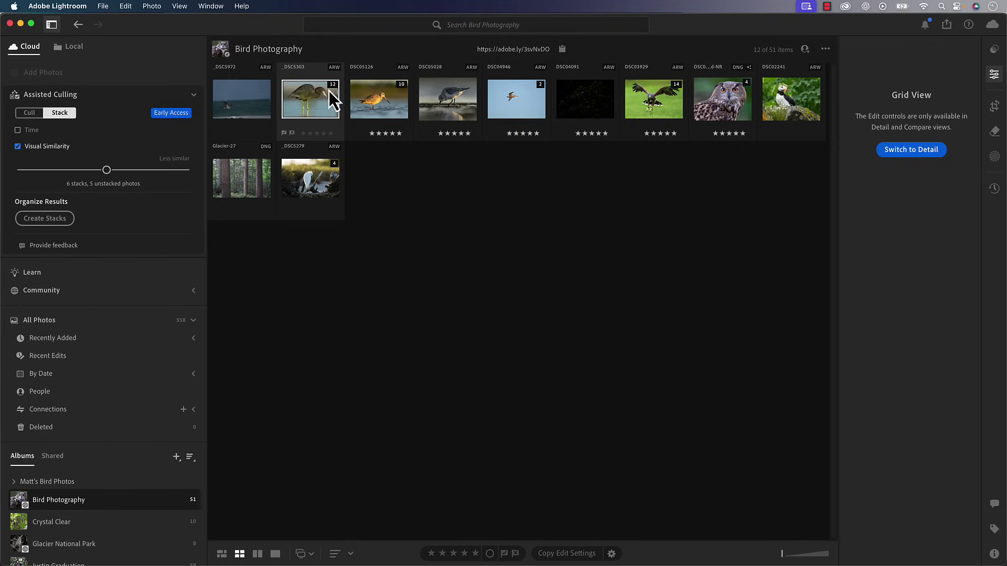
left_click(333, 86)
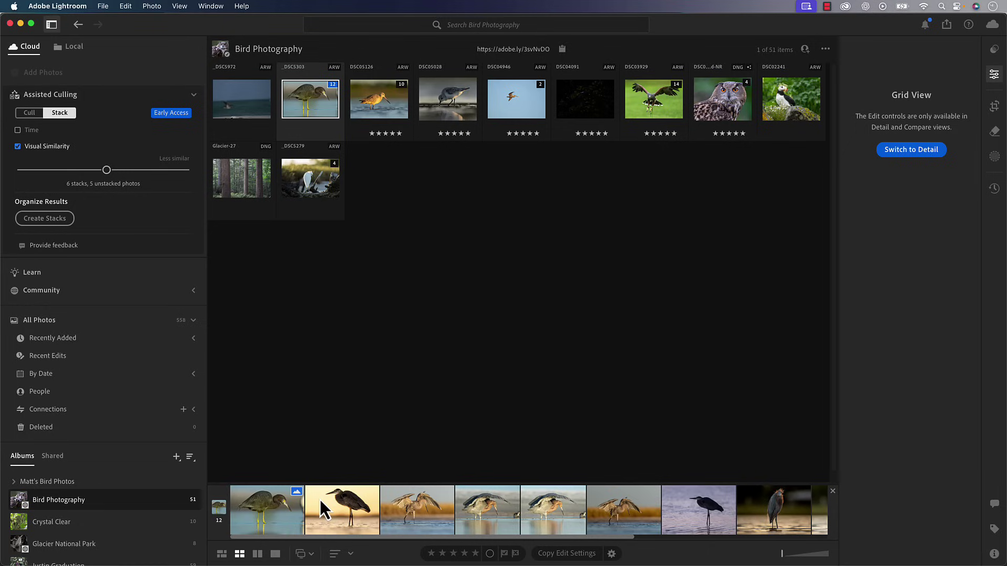
Switch to Local files and open the LR Tutorial folder from Favorites
left_click(70, 46)
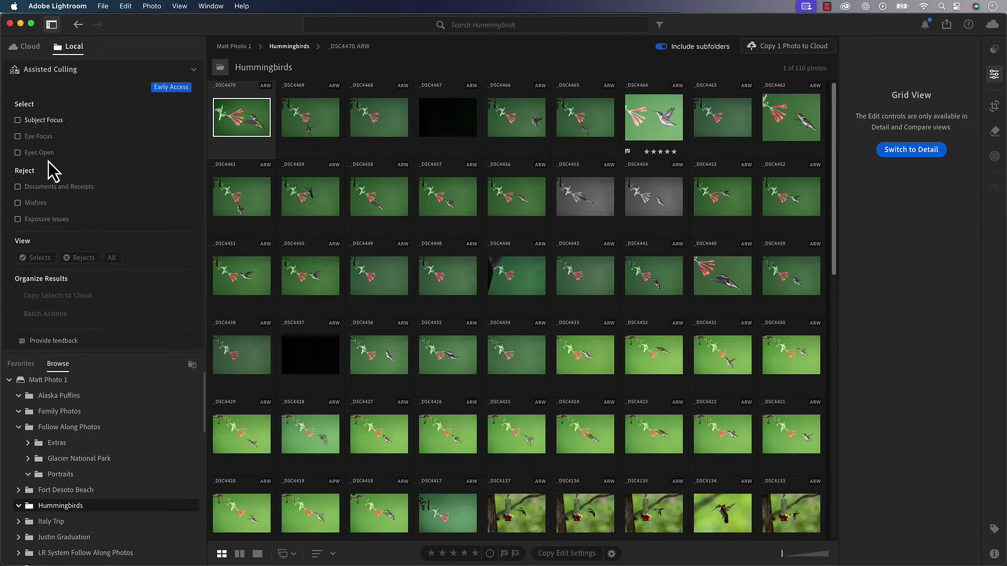
left_click(194, 70)
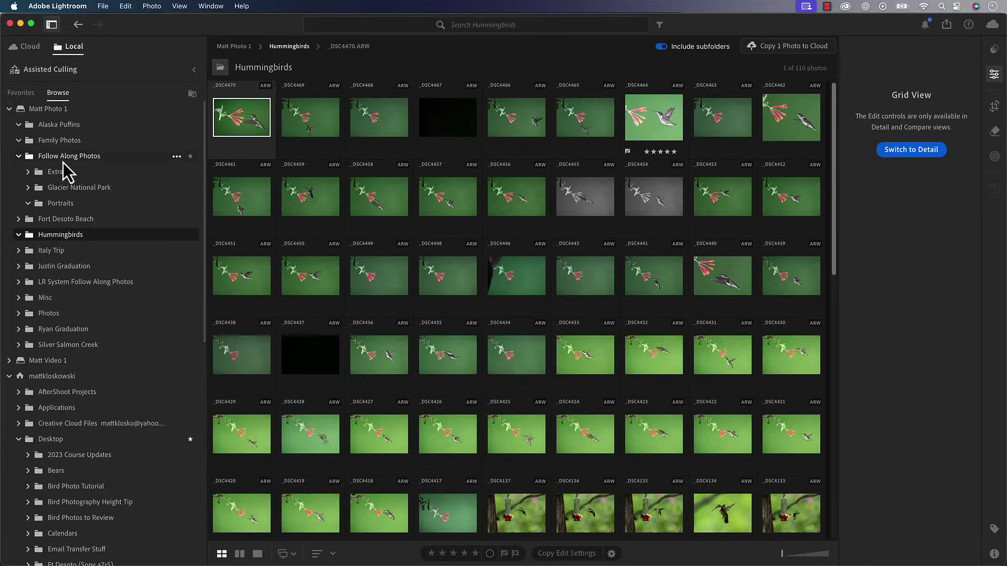
left_click(20, 92)
left_click(46, 140)
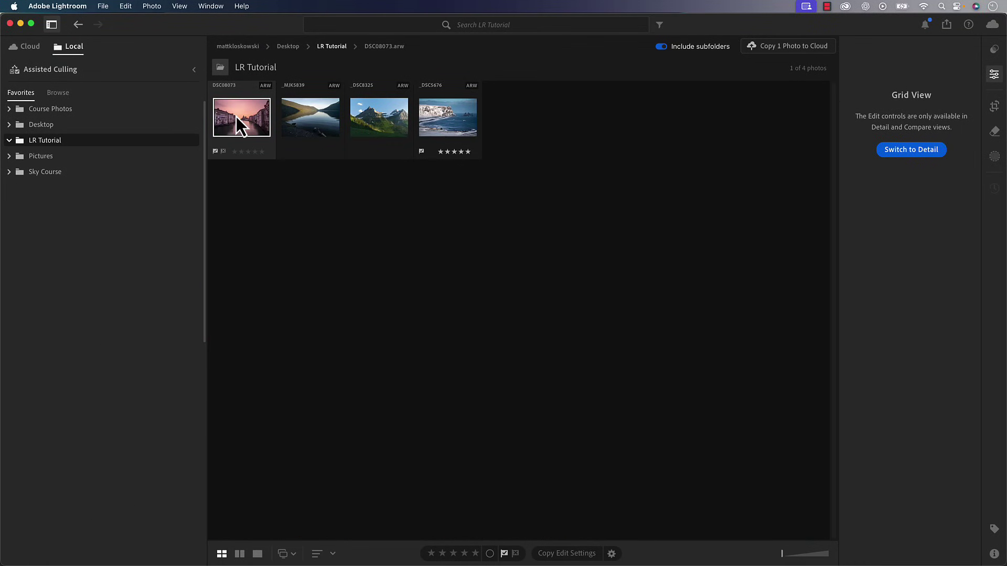
Look through the Photo and Edit menu commands
left_click(155, 8)
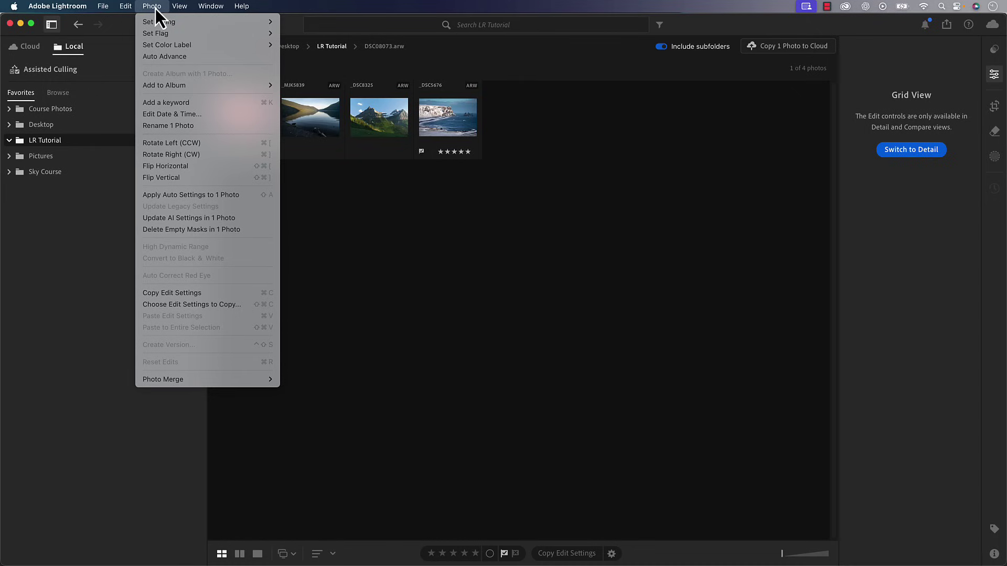
mouse_move(126, 6)
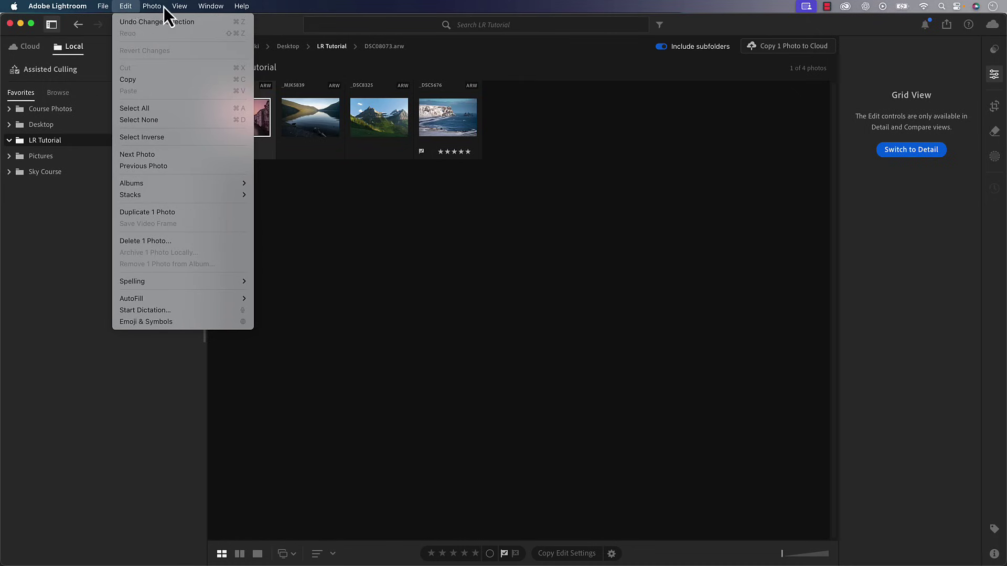
mouse_move(160, 7)
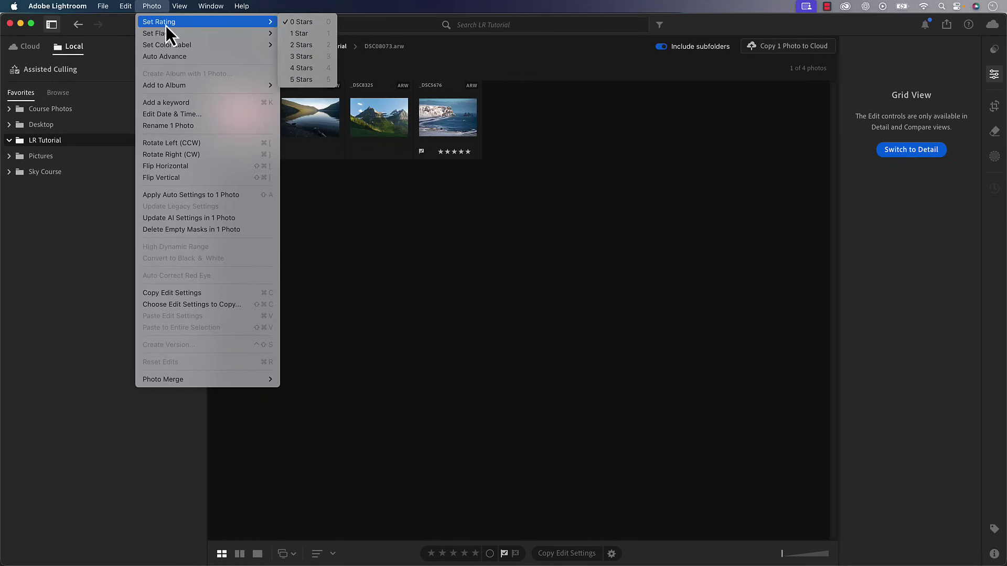
mouse_move(168, 34)
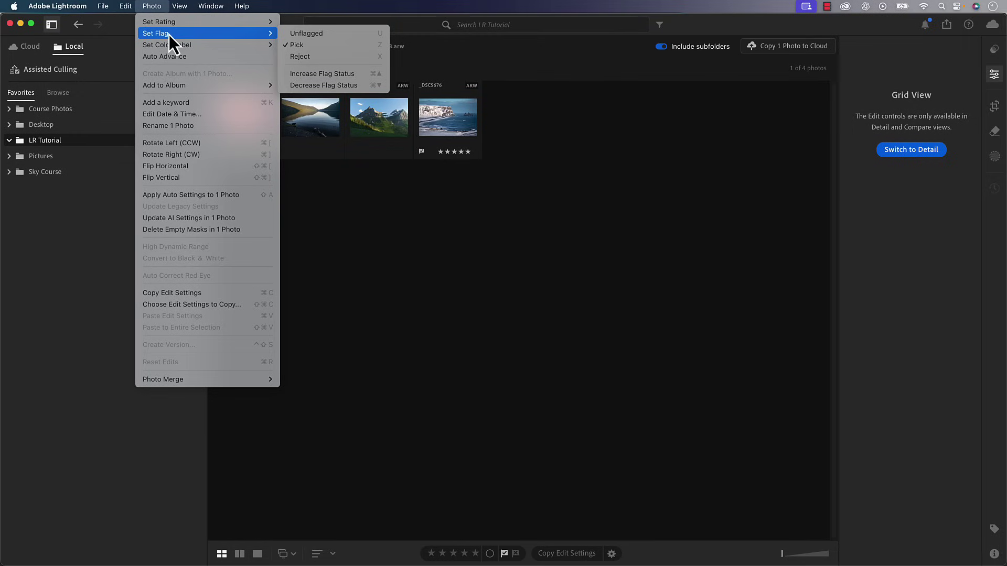
mouse_move(198, 46)
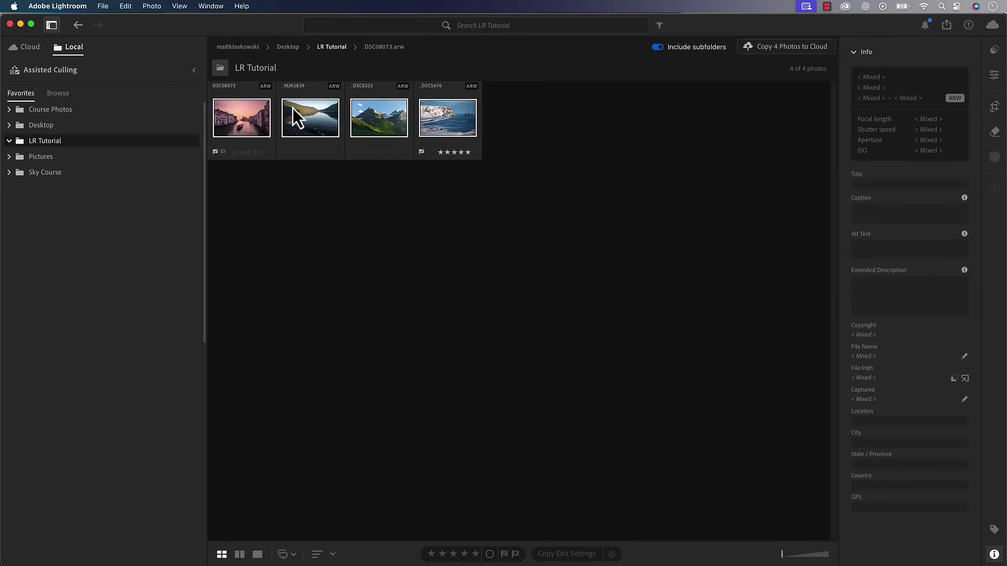
left_click(283, 213)
left_click(244, 116)
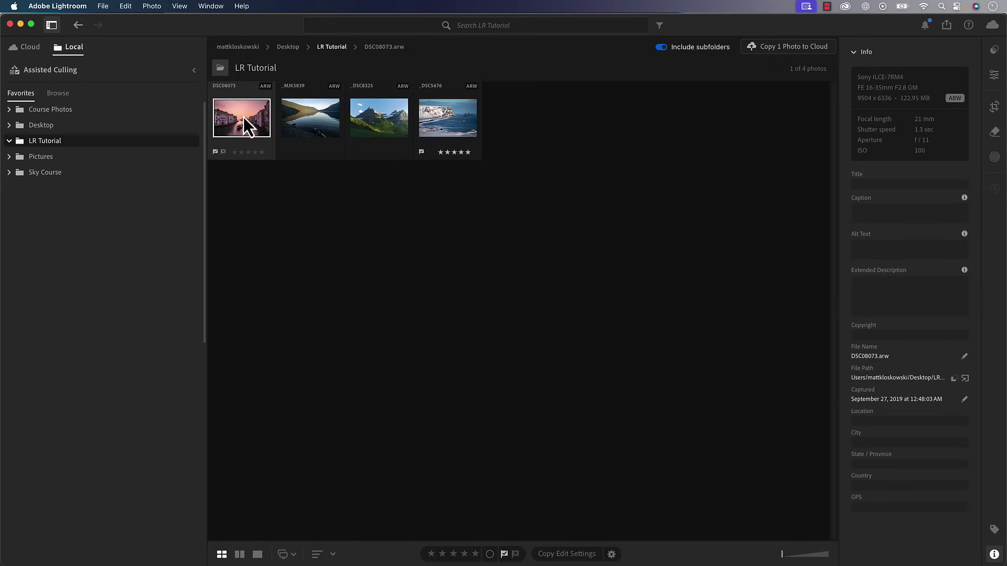
key("super+a")
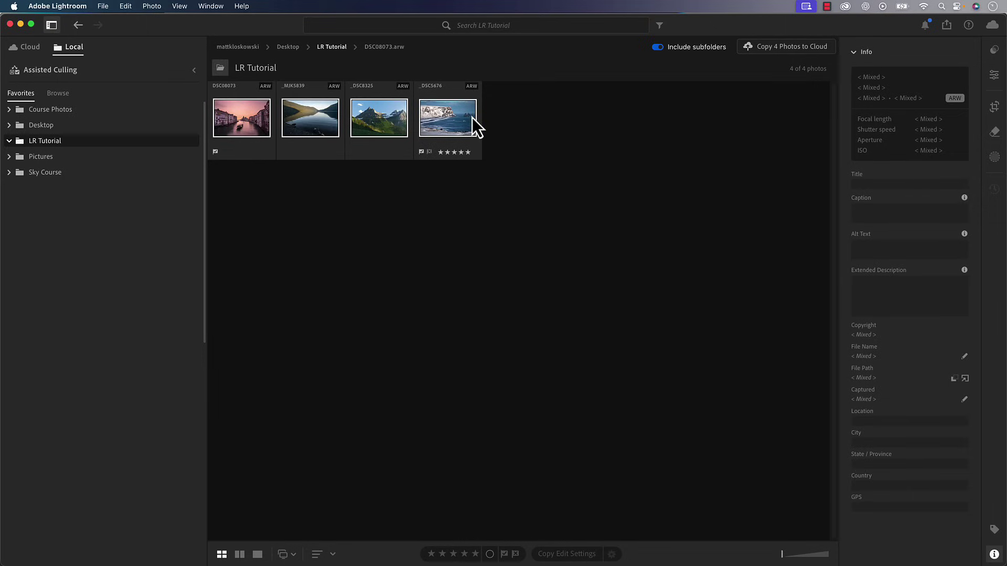
left_click(994, 554)
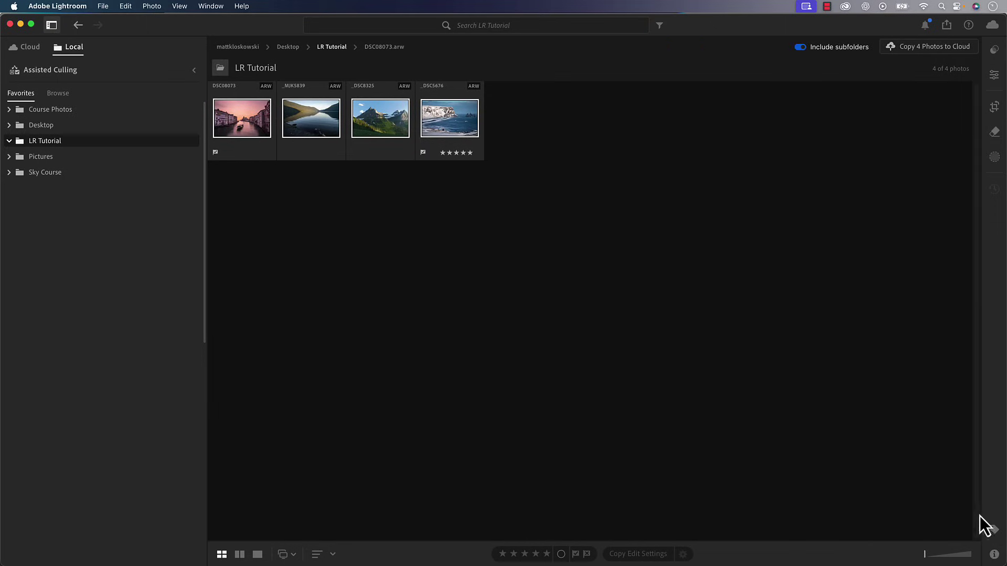
left_click(993, 555)
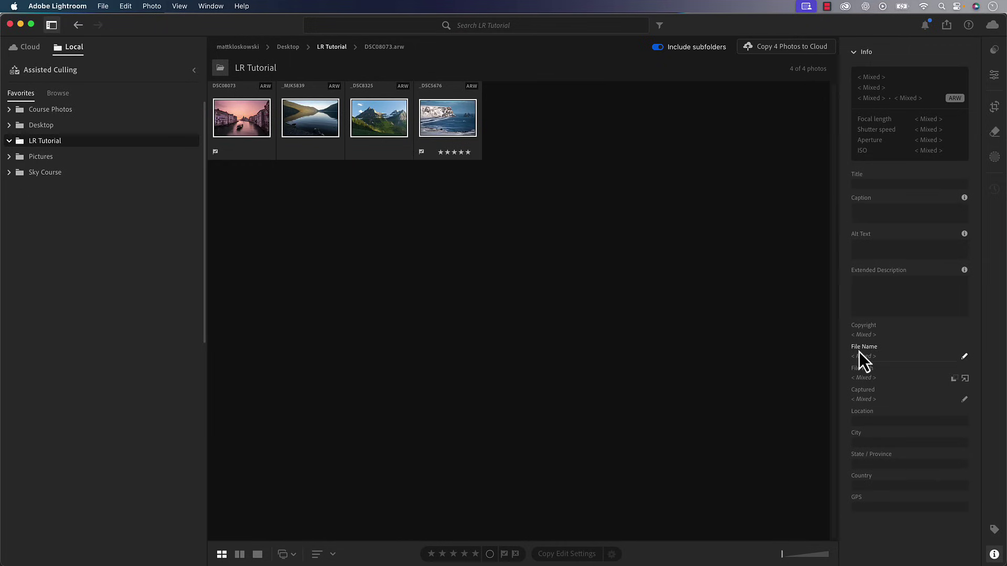
left_click(964, 357)
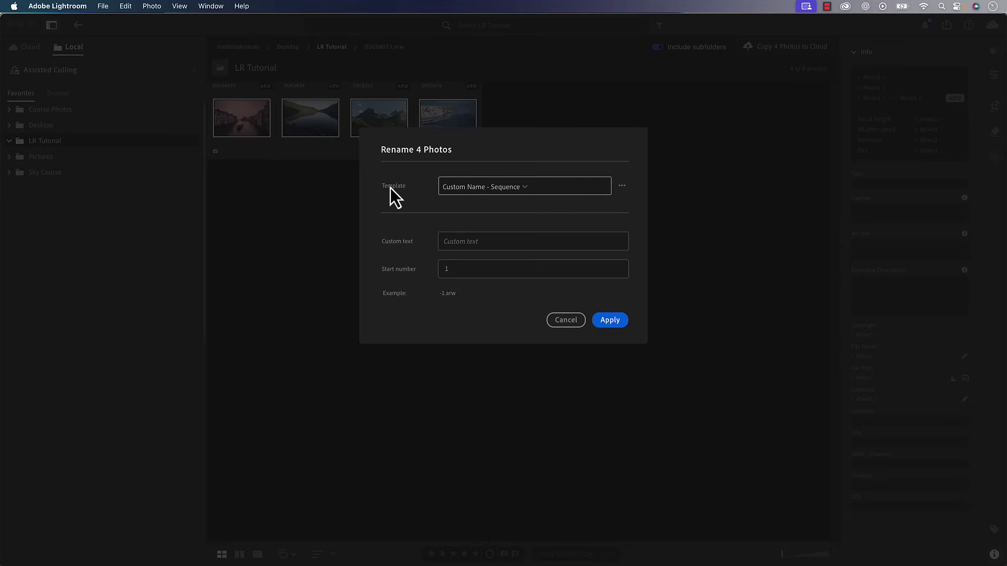
left_click(486, 189)
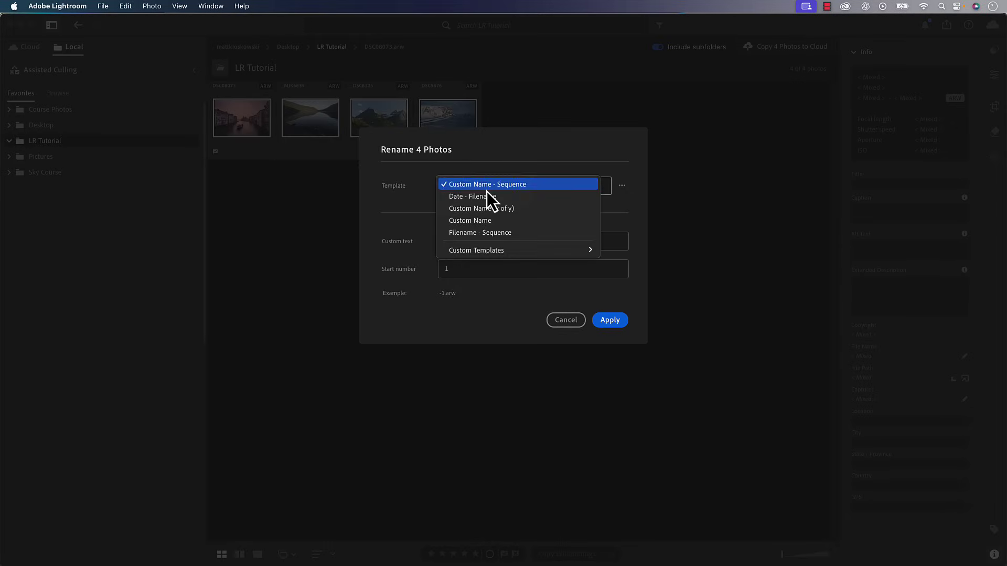
left_click(404, 178)
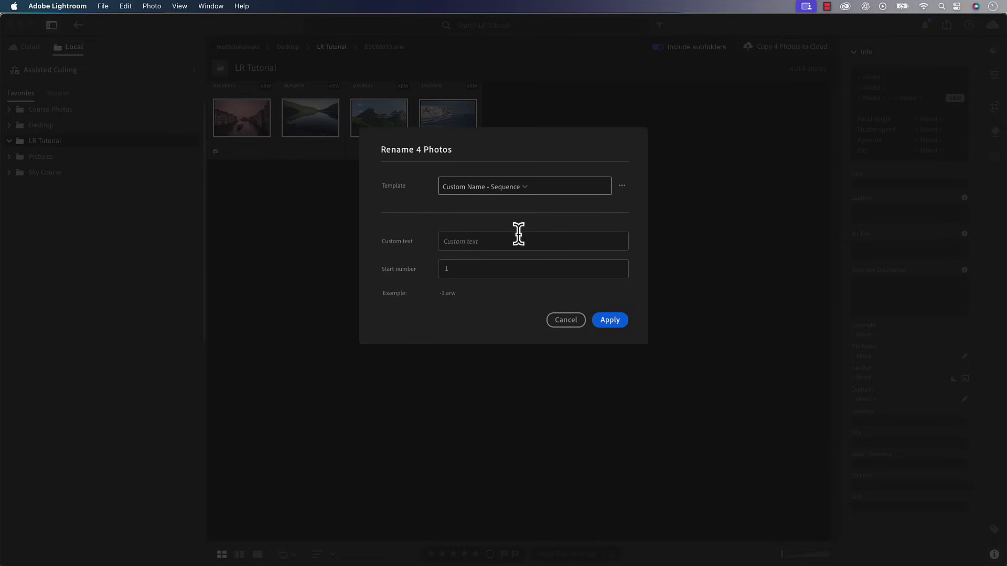
left_click(567, 324)
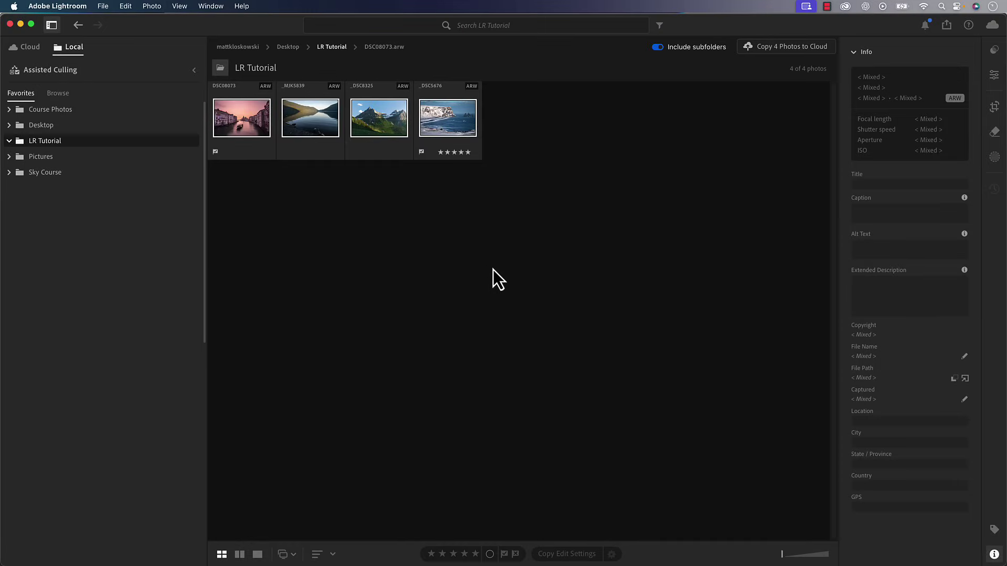
Show the Premium presets with Adaptive: Landscape expanded to list Spring01 through Winter02
left_click(995, 51)
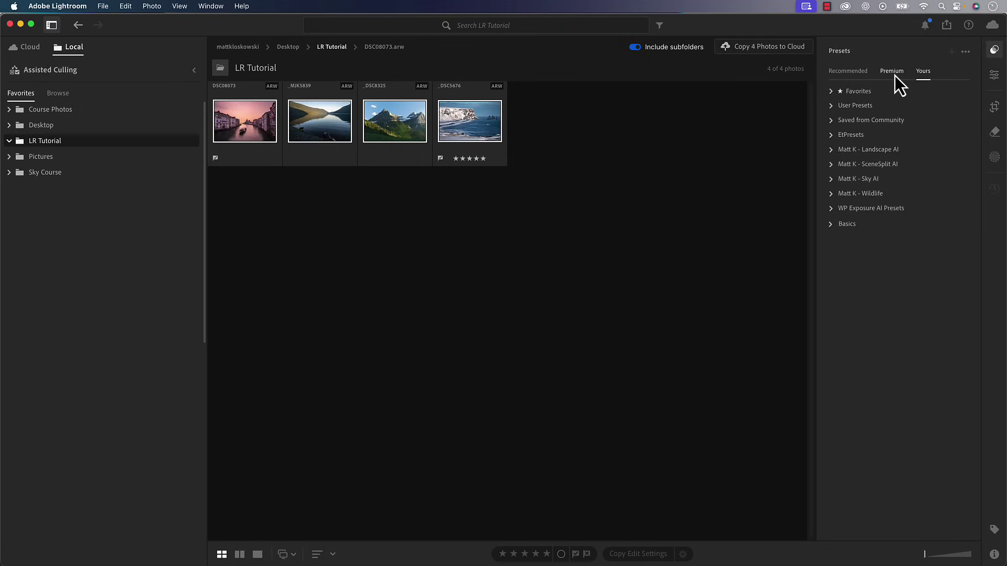
left_click(893, 72)
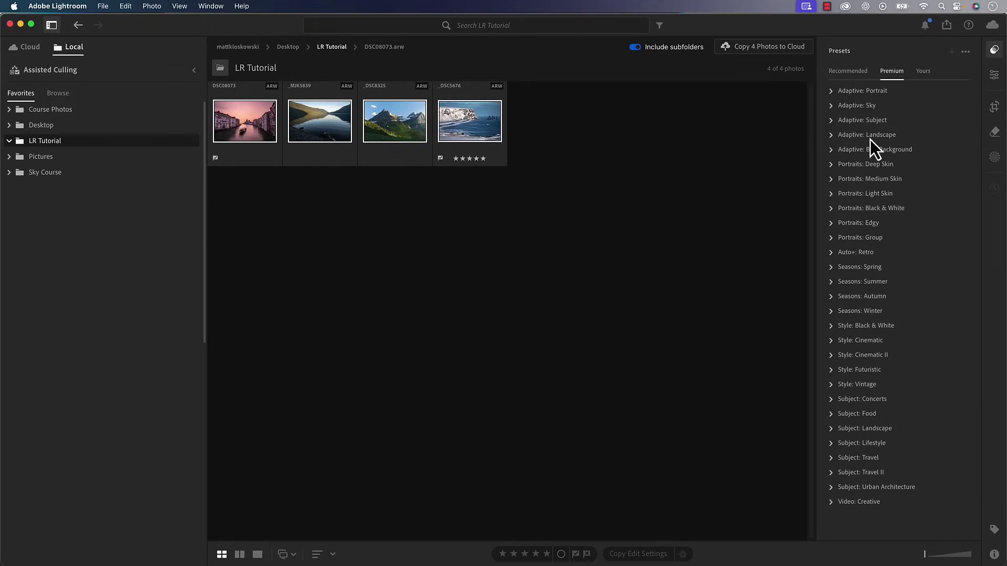
left_click(830, 135)
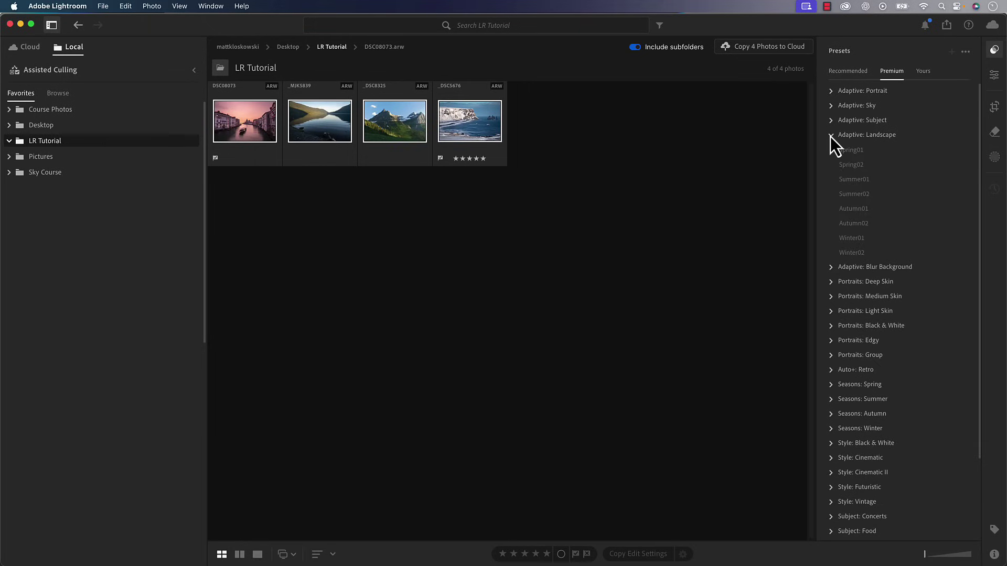
left_click(830, 135)
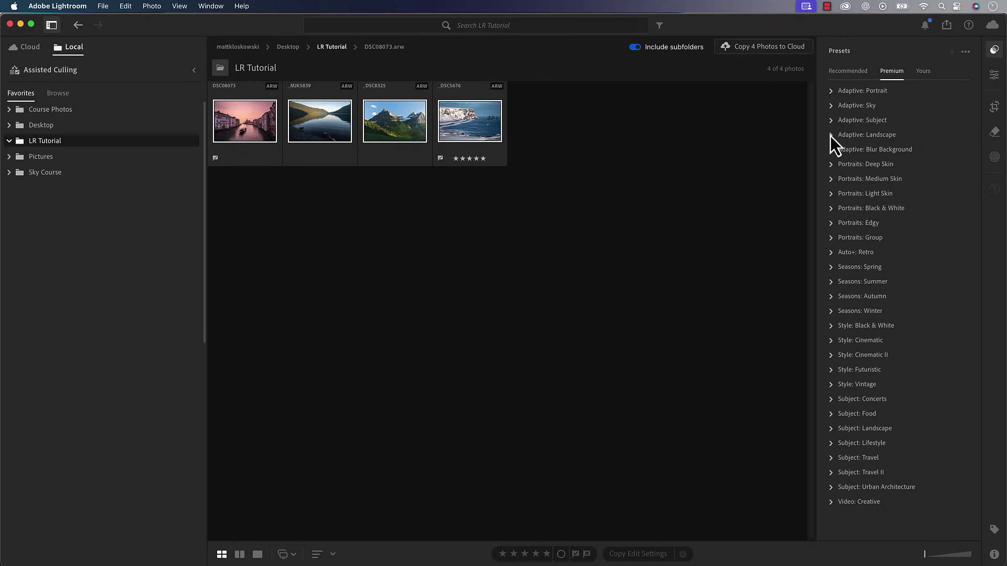
left_click(830, 135)
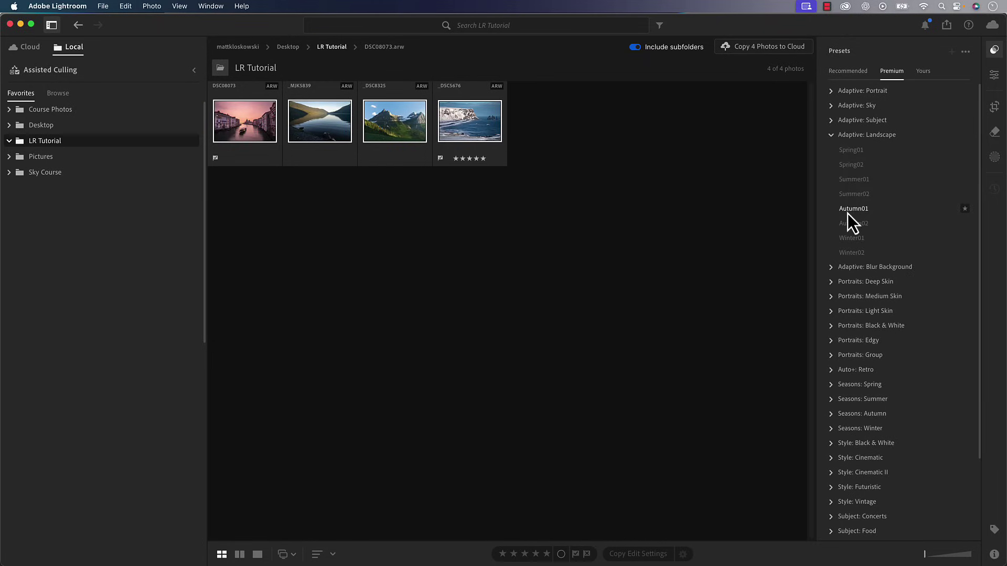